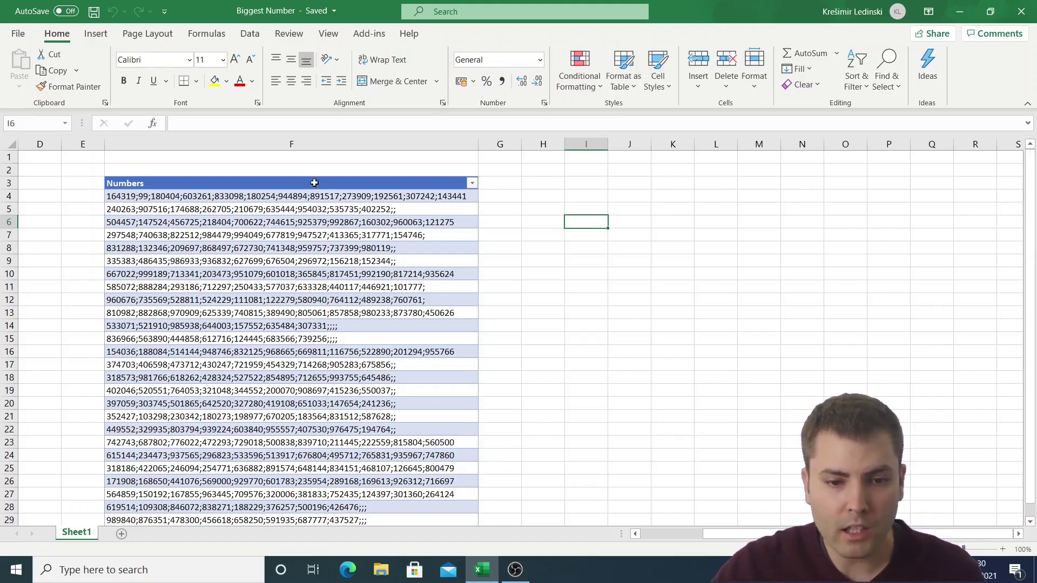
Look over the semicolon-separated entries in the Numbers table.
{"action": "scroll", "coordinate": [298, 209], "scroll_direction": "down", "scroll_amount": 5}
{"action": "scroll", "coordinate": [298, 209], "scroll_direction": "up", "scroll_amount": 5}
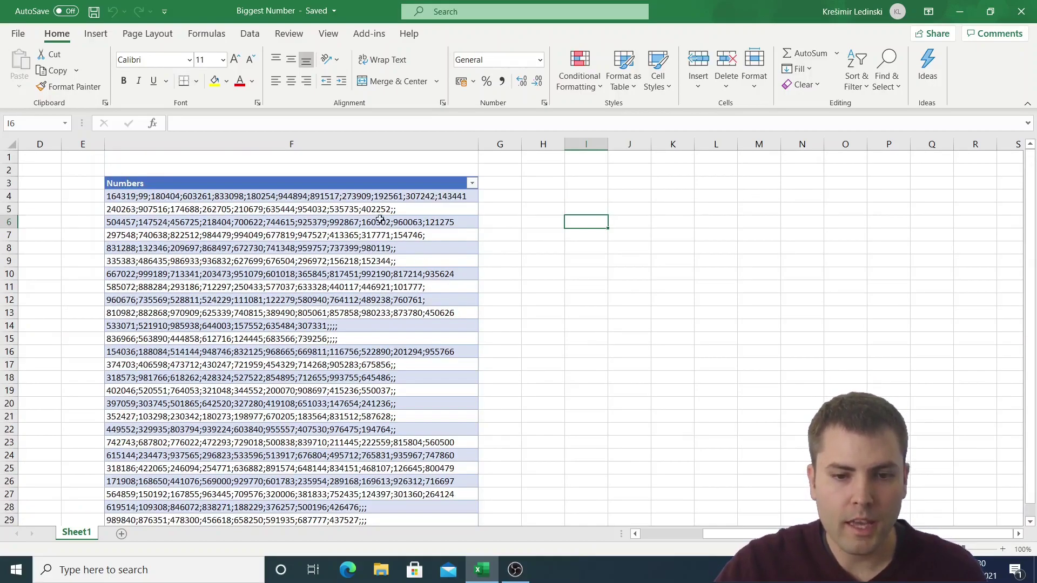
{"action": "left_click", "coordinate": [361, 198]}
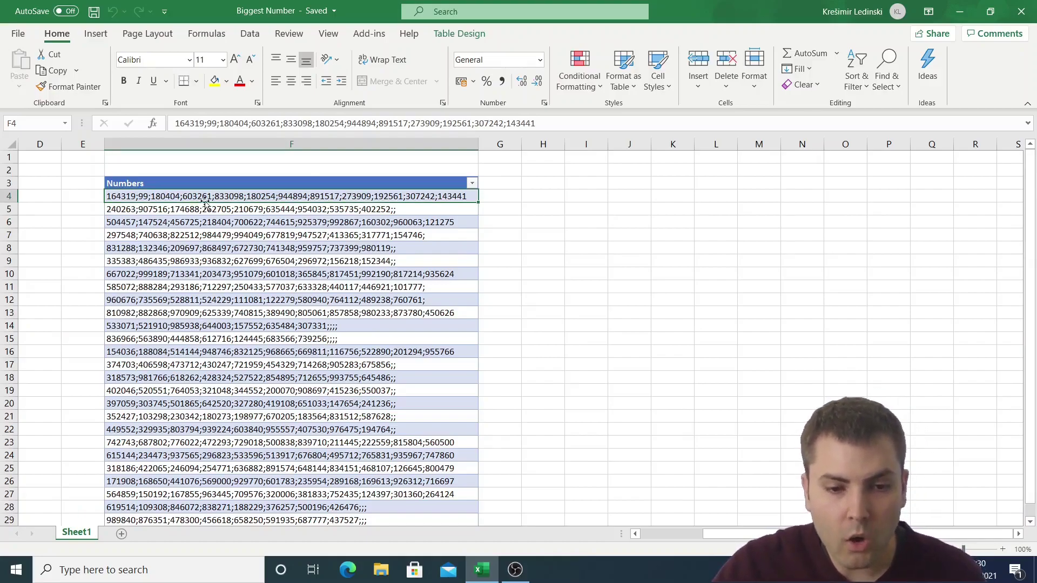
{"action": "left_click_drag", "start_coordinate": [258, 194], "coordinate": [243, 502]}
{"action": "scroll", "coordinate": [243, 495], "scroll_direction": "up", "scroll_amount": 1}
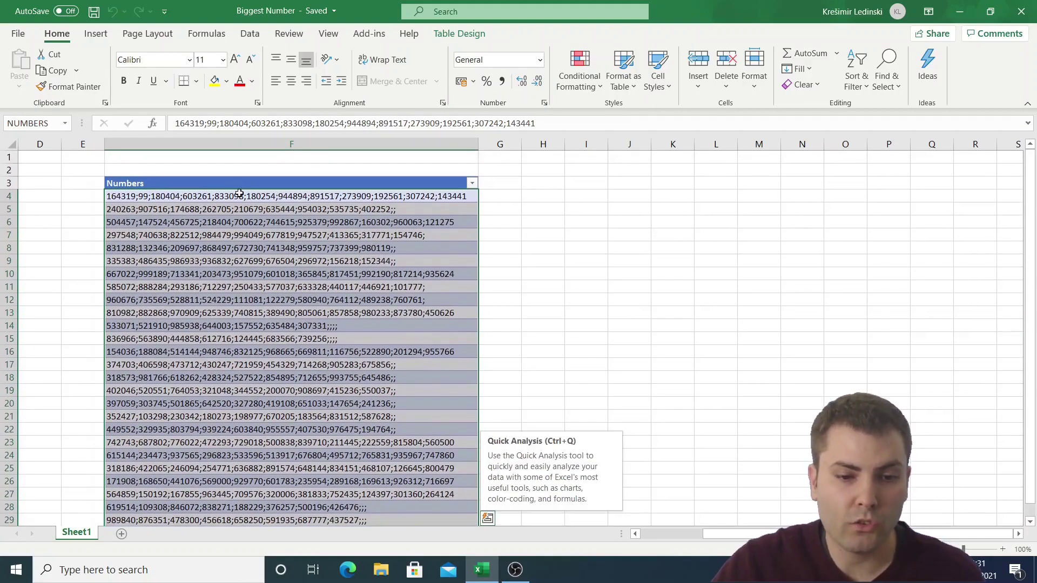
Load the Numbers table into the Power Query Editor and expand the list of queries.
{"action": "left_click", "coordinate": [240, 194]}
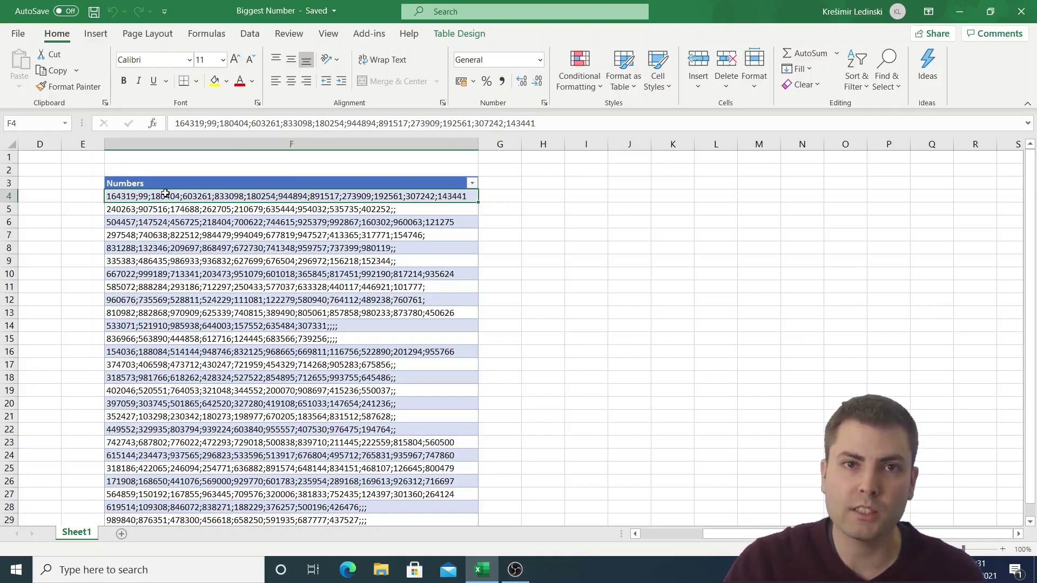
{"action": "left_click", "coordinate": [251, 35]}
{"action": "left_click", "coordinate": [94, 82]}
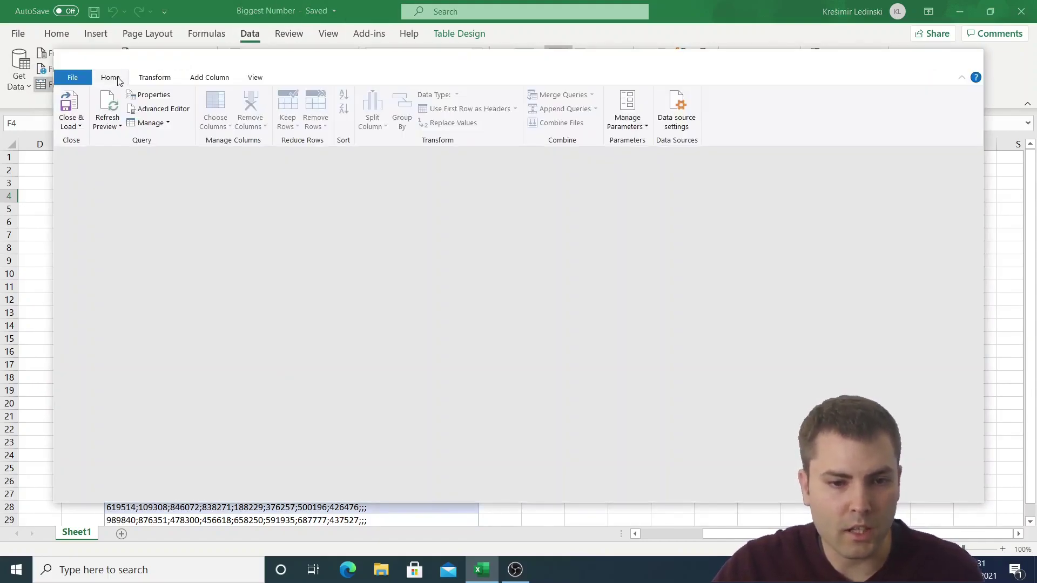
{"action": "left_click", "coordinate": [71, 163]}
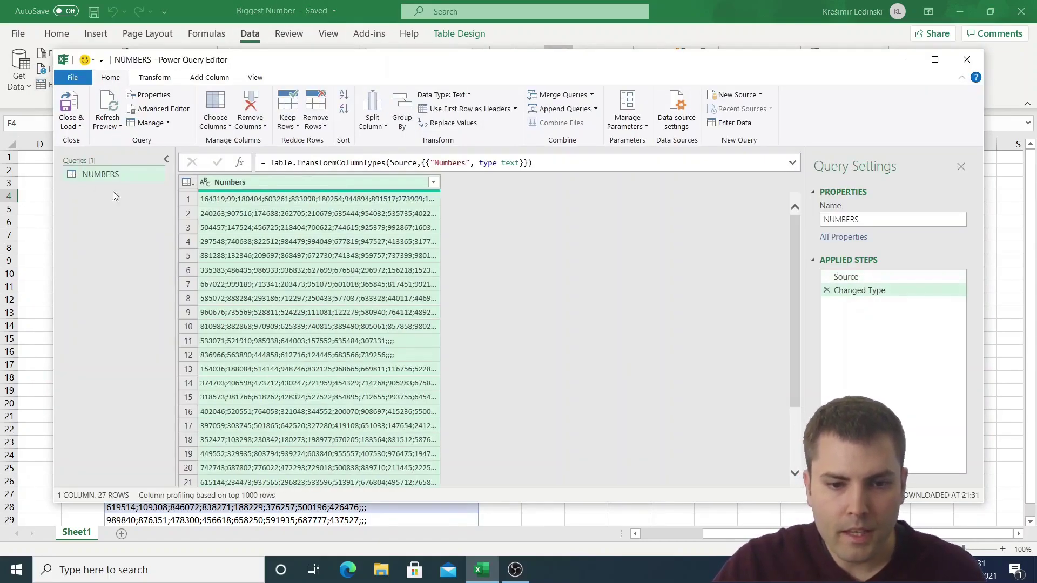
Add a custom column named Try1 with the formula Text.Split([Numbers],";").
{"action": "left_click", "coordinate": [211, 78]}
{"action": "left_click", "coordinate": [116, 111]}
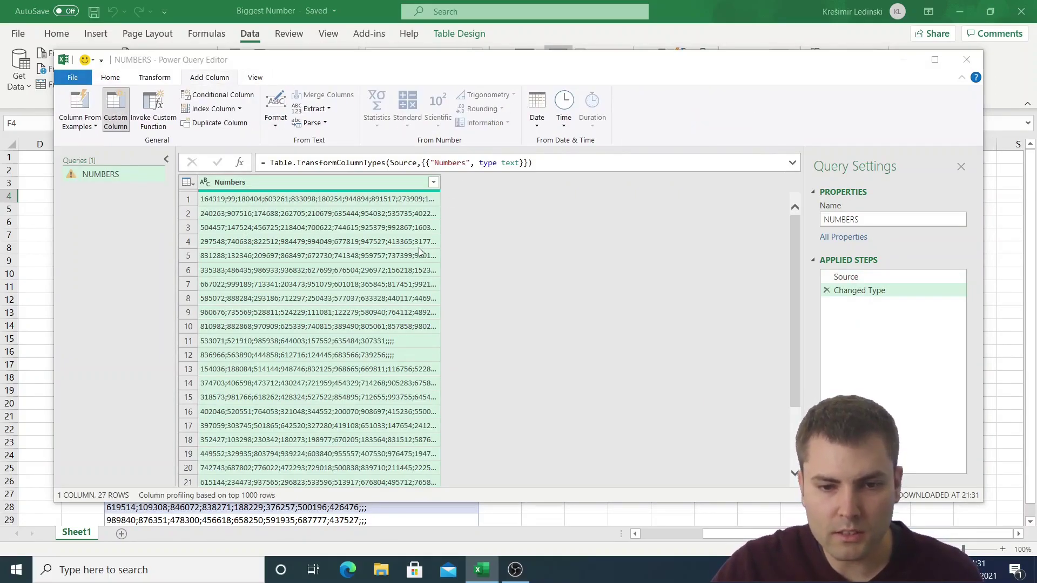
{"action": "left_click_drag", "start_coordinate": [400, 209], "coordinate": [261, 207]}
{"action": "type", "text": "Try1"}
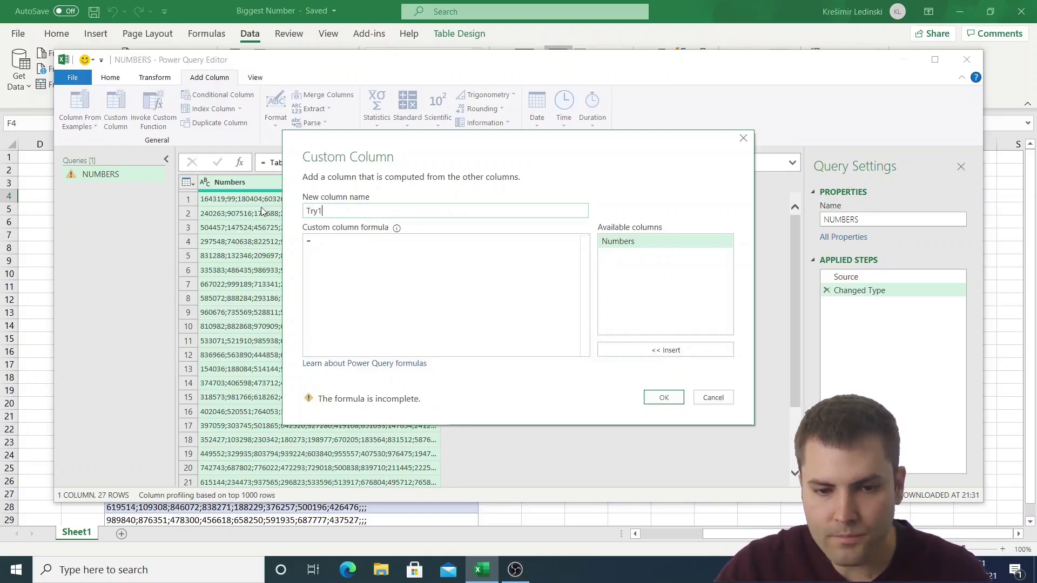
{"action": "left_click", "coordinate": [354, 255]}
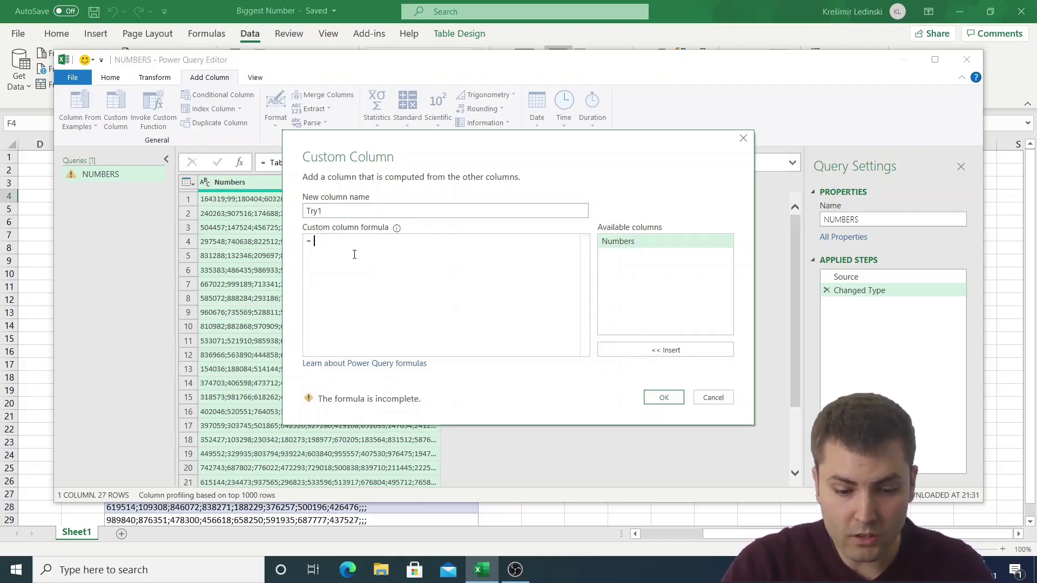
{"action": "type", "text": "Text."}
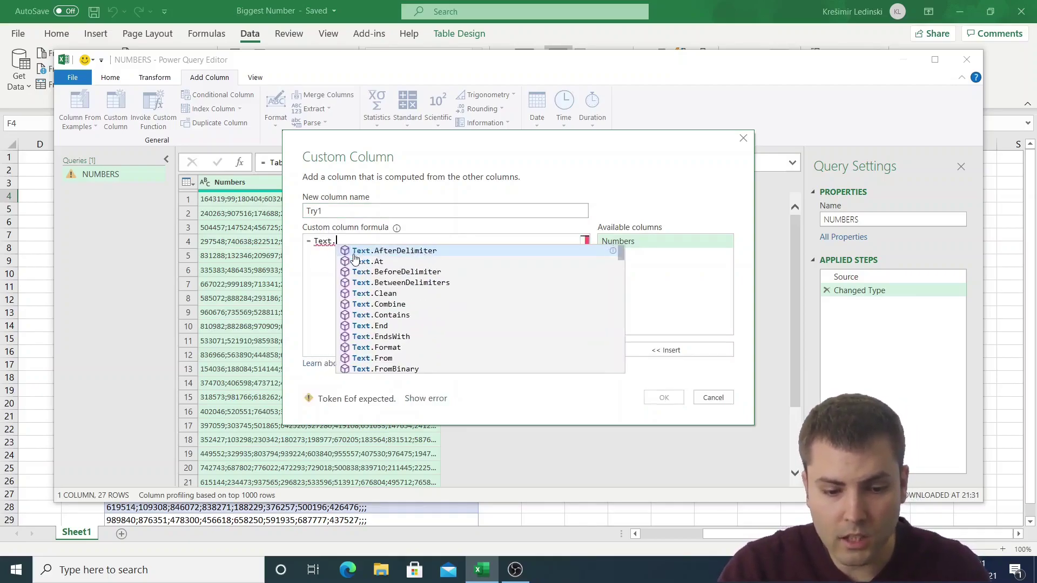
{"action": "type", "text": "Sp"}
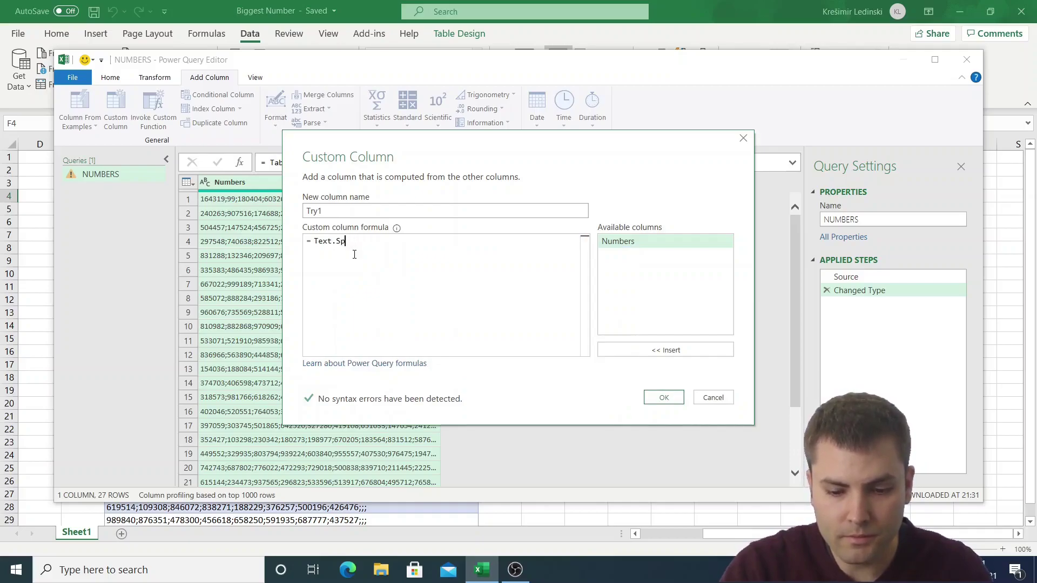
{"action": "type", "text": "lit("}
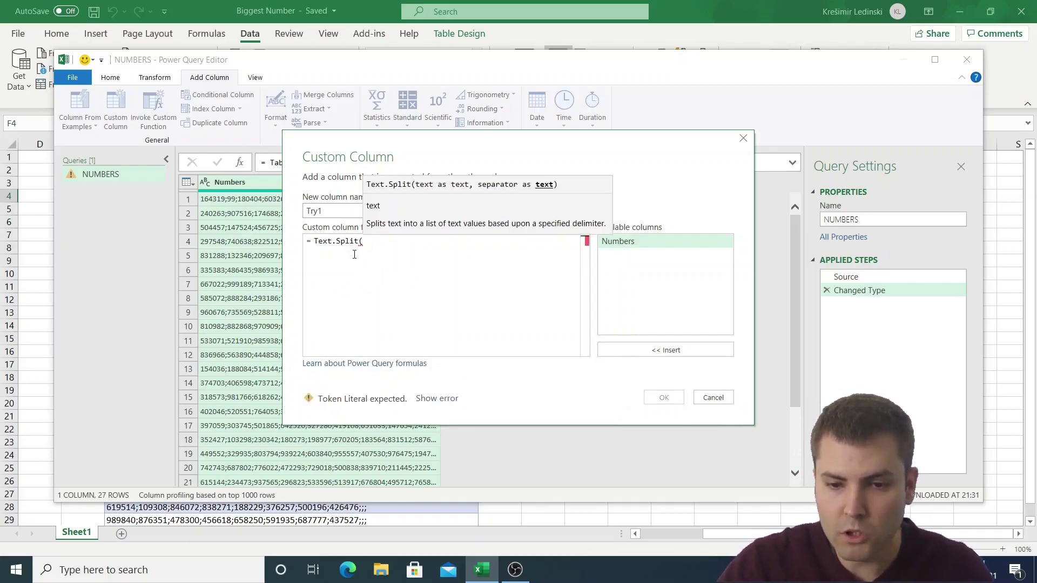
{"action": "double_click", "coordinate": [632, 241]}
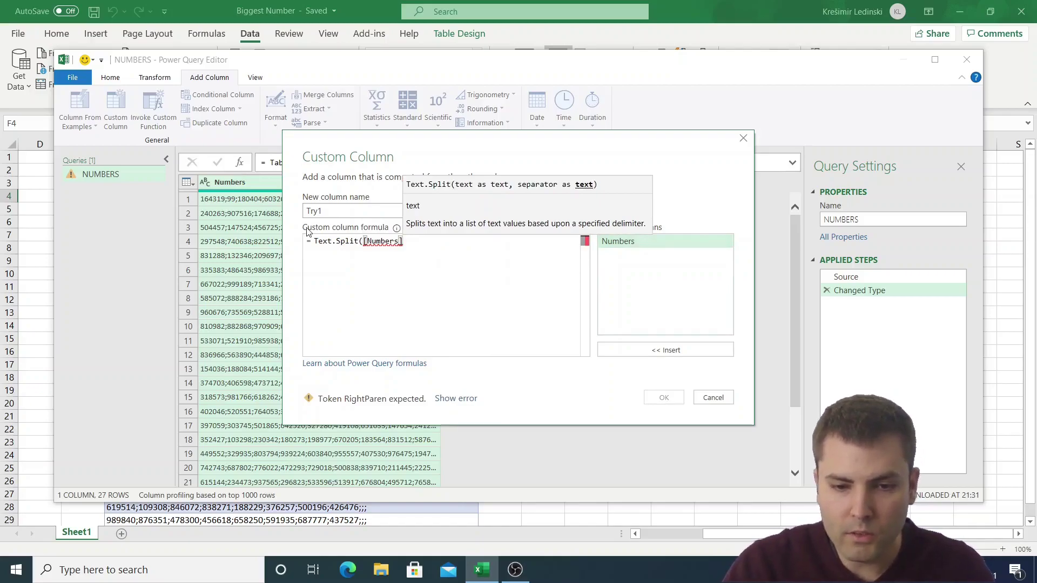
{"action": "type", "text": ",\";\")"}
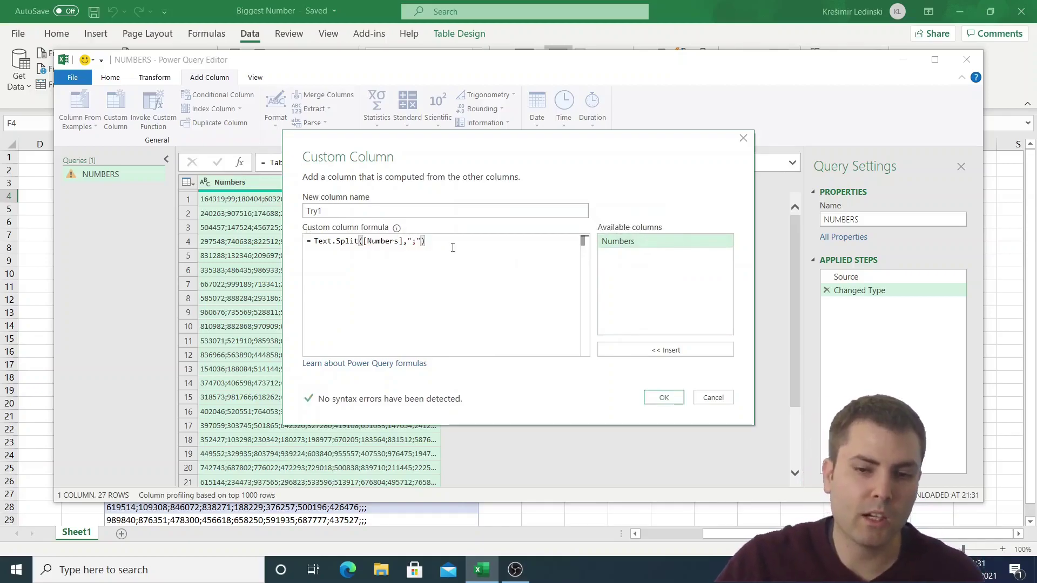
{"action": "left_click", "coordinate": [663, 398]}
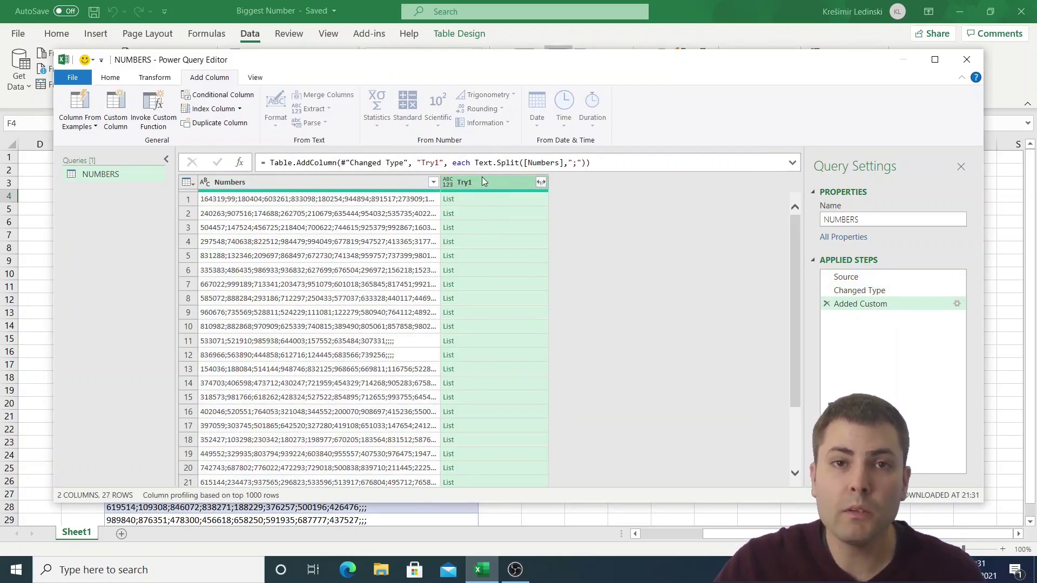
Inspect the split lists in several rows of the Try1 column, ending with the first row.
{"action": "left_click", "coordinate": [495, 199]}
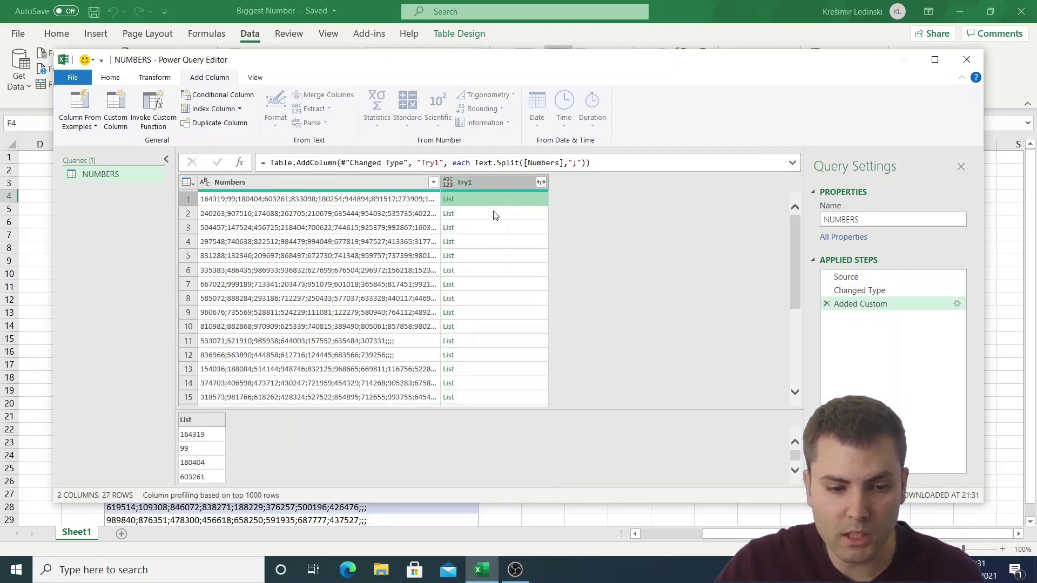
{"action": "left_click", "coordinate": [494, 217]}
{"action": "left_click", "coordinate": [494, 228]}
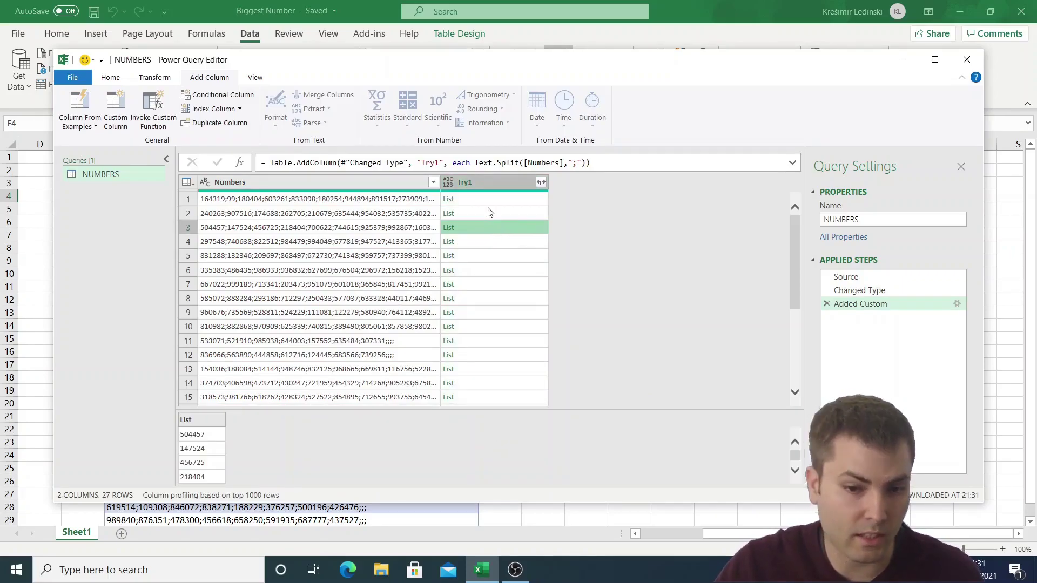
{"action": "left_click", "coordinate": [491, 203]}
{"action": "left_click", "coordinate": [488, 216]}
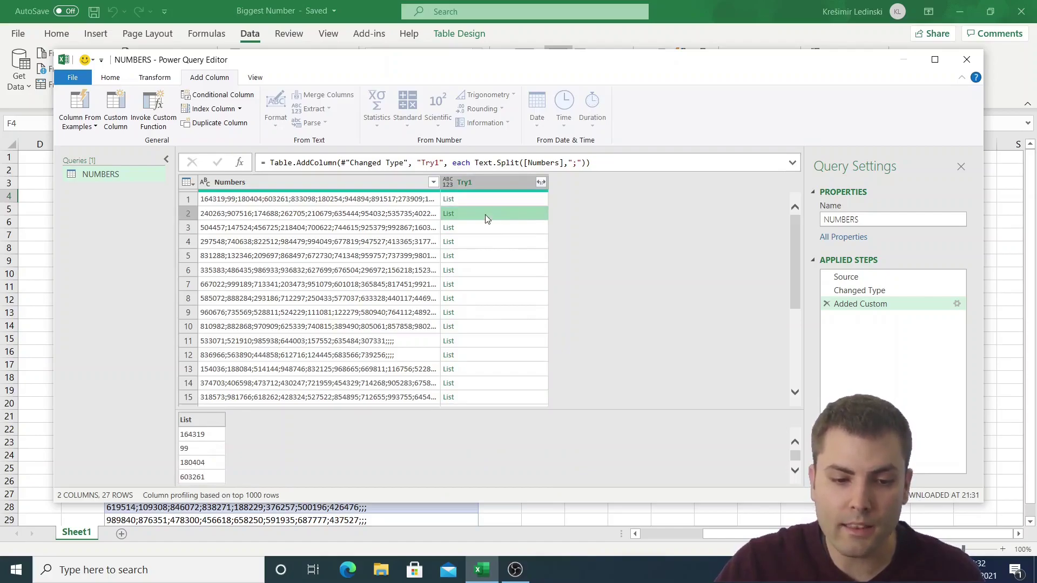
{"action": "left_click", "coordinate": [489, 242]}
{"action": "left_click", "coordinate": [497, 276]}
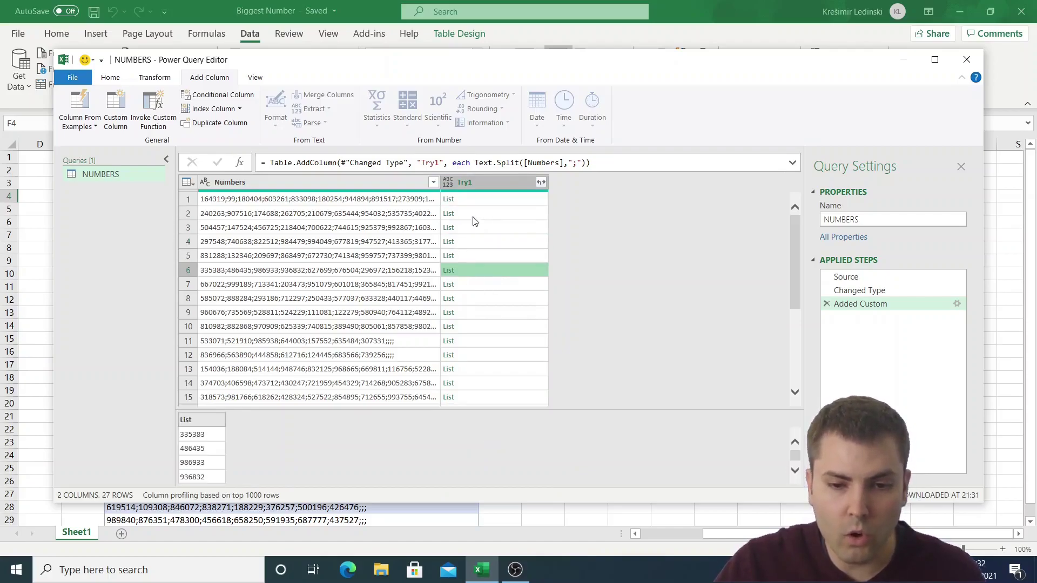
{"action": "left_click", "coordinate": [486, 202]}
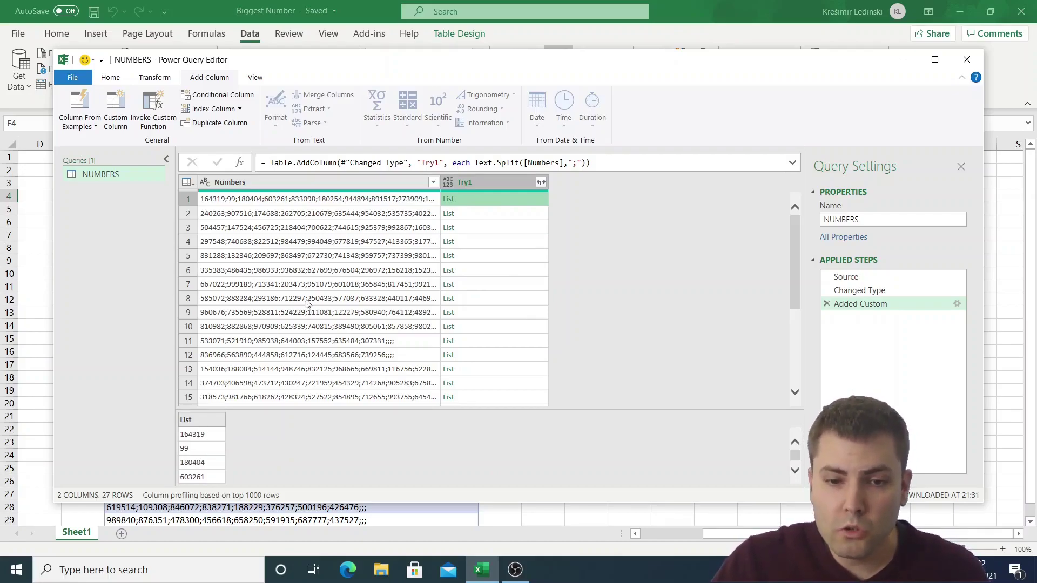
Wrap the Try1 column's Text.Split expression in List.Max to return the maximum of each list.
{"action": "left_click", "coordinate": [476, 162]}
{"action": "type", "text": "List.Max("}
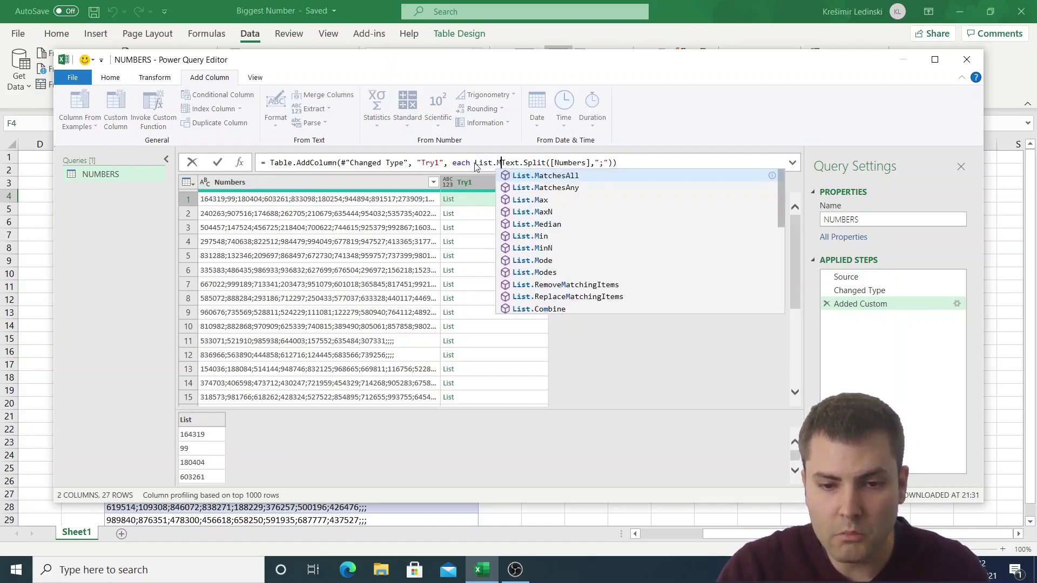
{"action": "left_click", "coordinate": [635, 163]}
{"action": "type", "text": ")"}
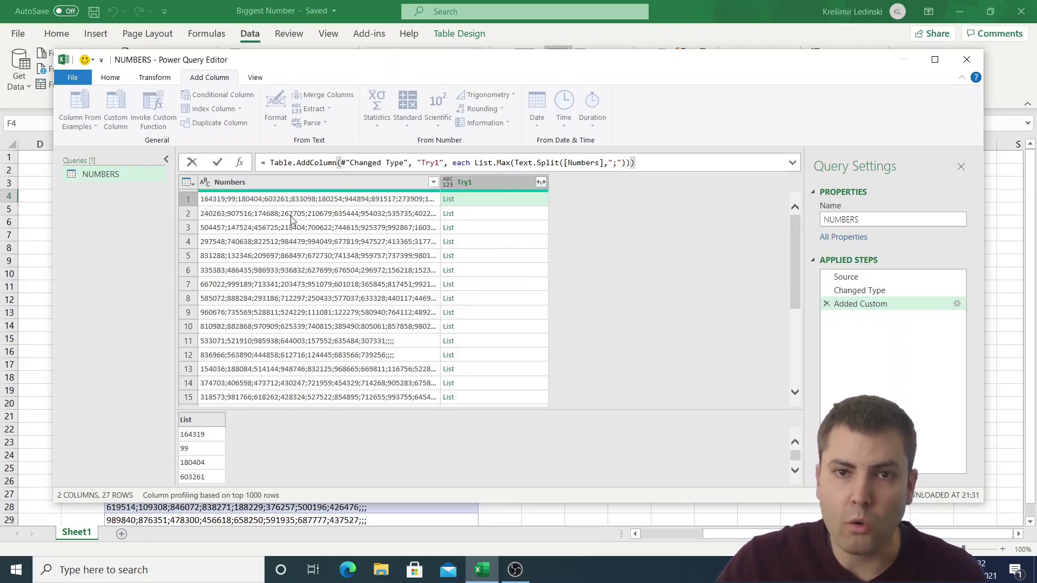
{"action": "key", "text": "Return"}
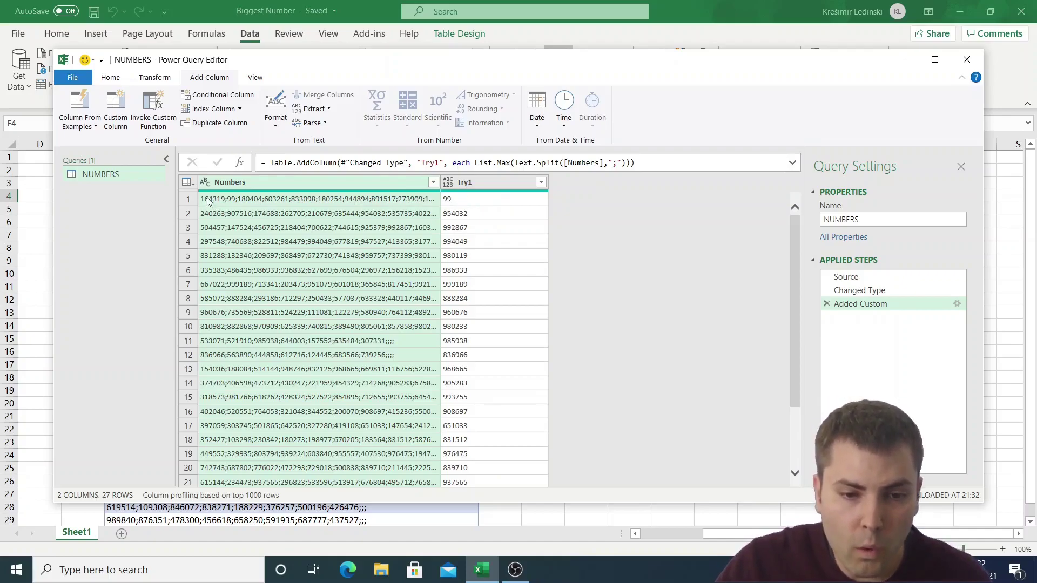
Compare the first row's Numbers entry with its Try1 result and examine the Text.Split part of the formula.
{"action": "left_click", "coordinate": [268, 201]}
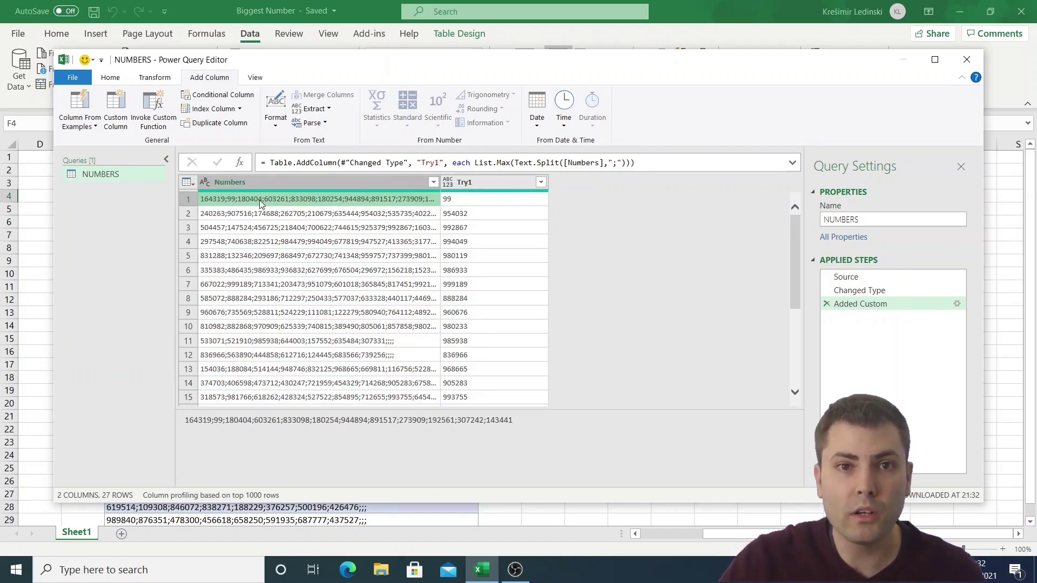
{"action": "left_click", "coordinate": [512, 201]}
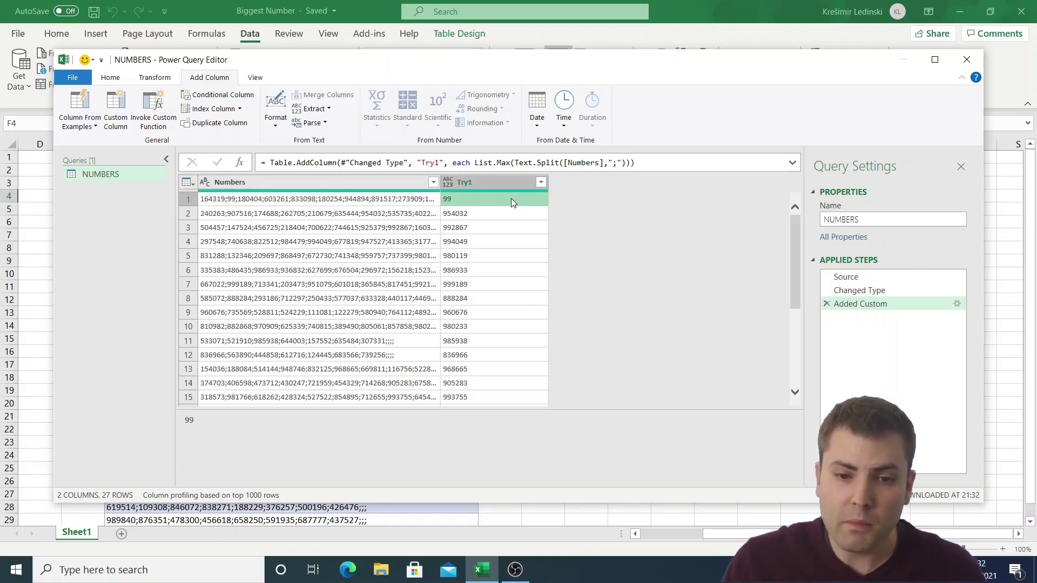
{"action": "left_click_drag", "start_coordinate": [511, 162], "coordinate": [626, 162]}
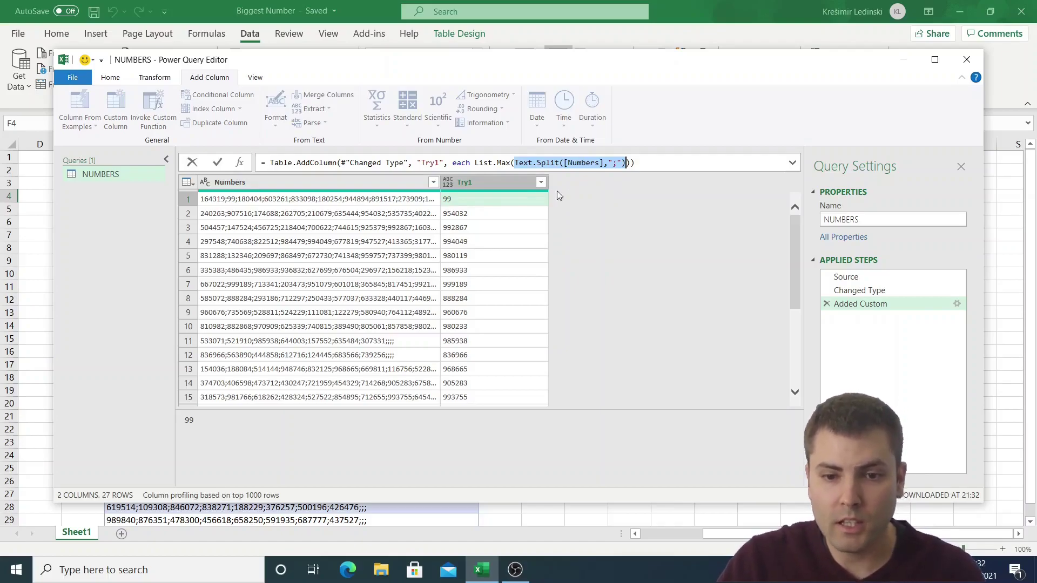
{"action": "left_click_drag", "start_coordinate": [516, 164], "coordinate": [632, 164]}
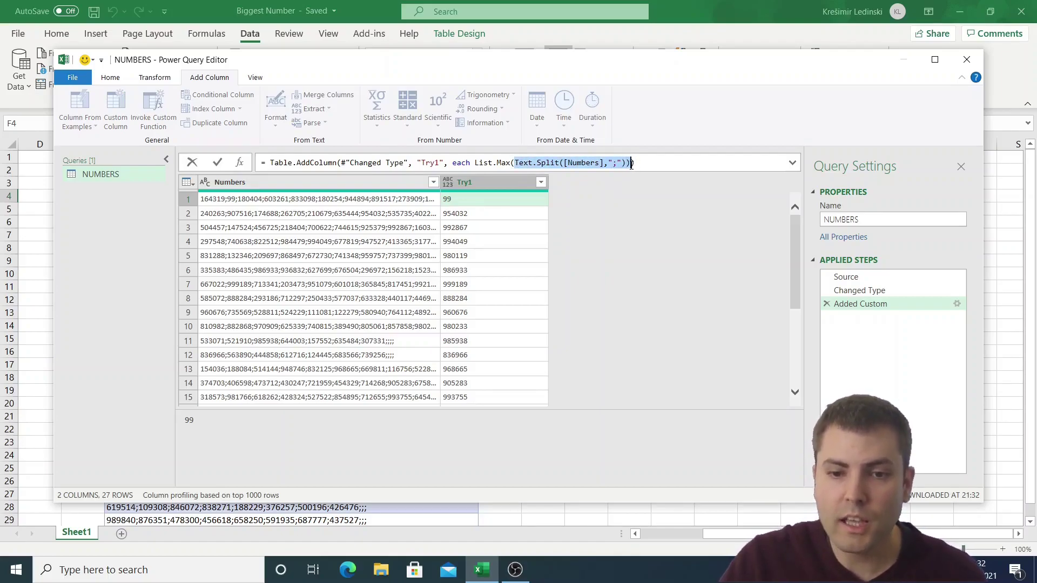
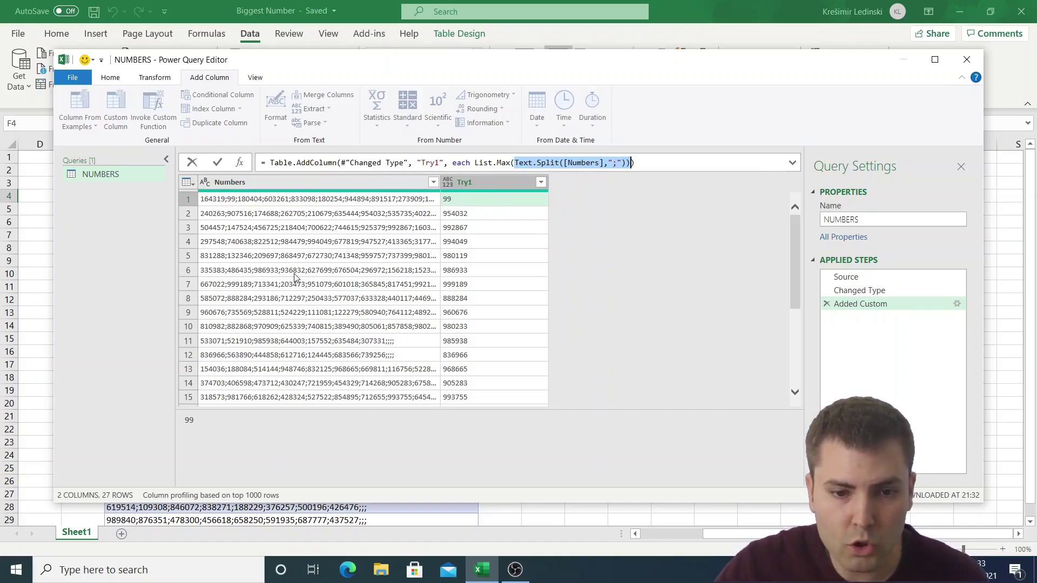
Add a custom column named CorrectMaximum with the formula Text.Split([Numbers],";") and preview its first row's list.
{"action": "left_click", "coordinate": [118, 108]}
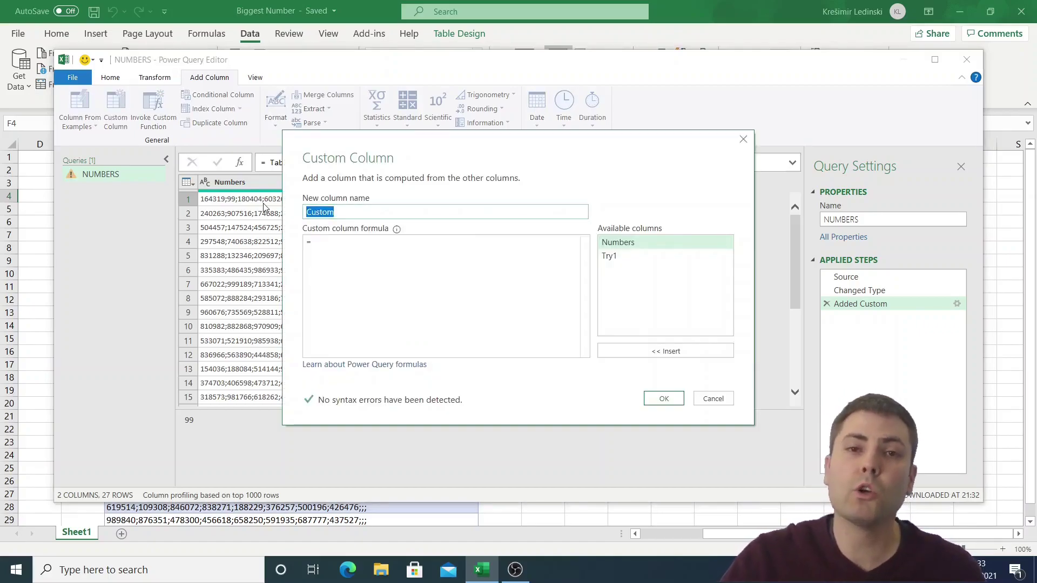
{"action": "type", "text": "Correc"}
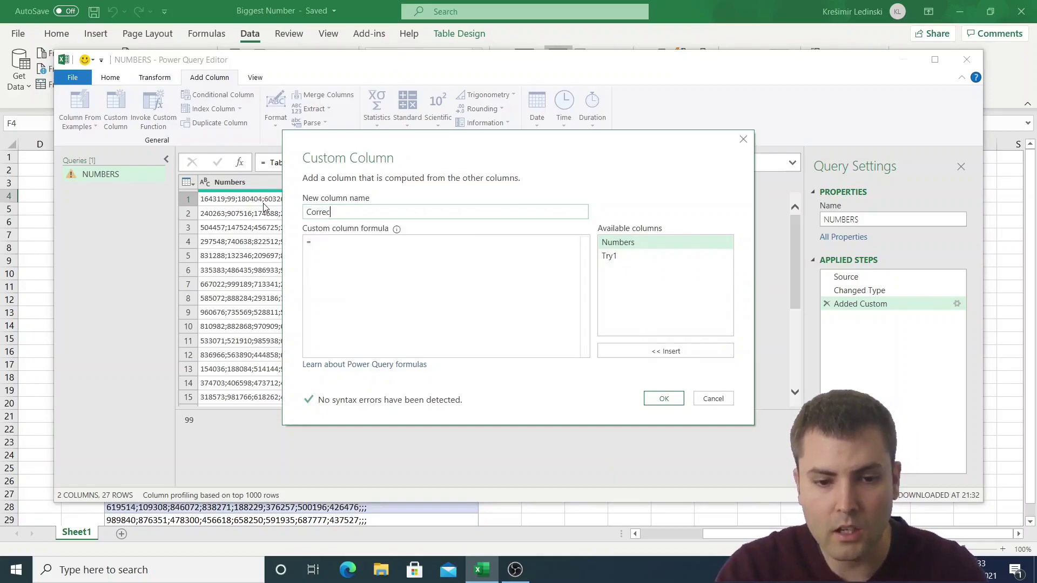
{"action": "type", "text": "tMacximum"}
{"action": "left_click", "coordinate": [343, 248]}
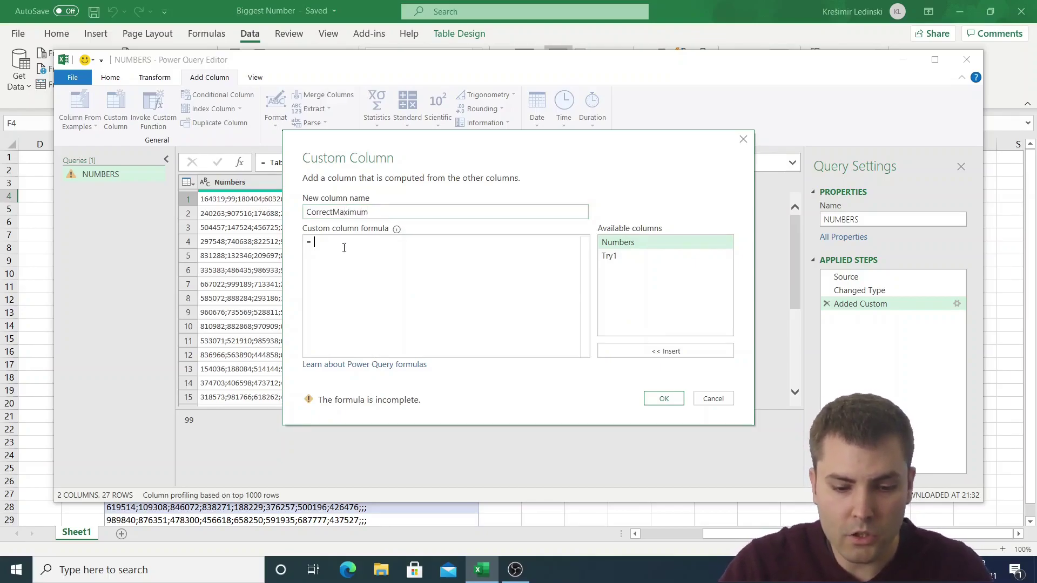
{"action": "type", "text": "Text.S"}
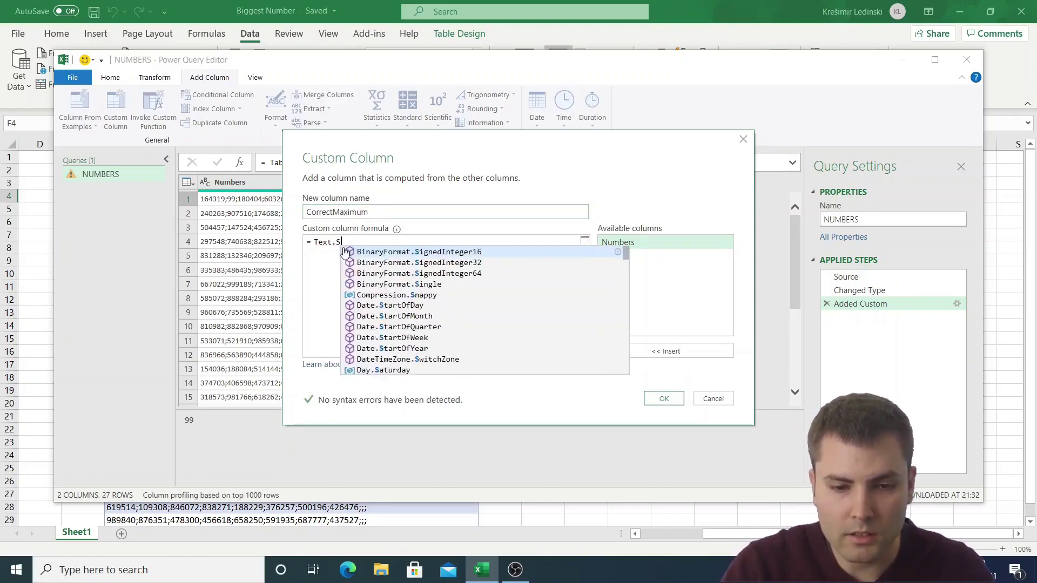
{"action": "type", "text": "plit("}
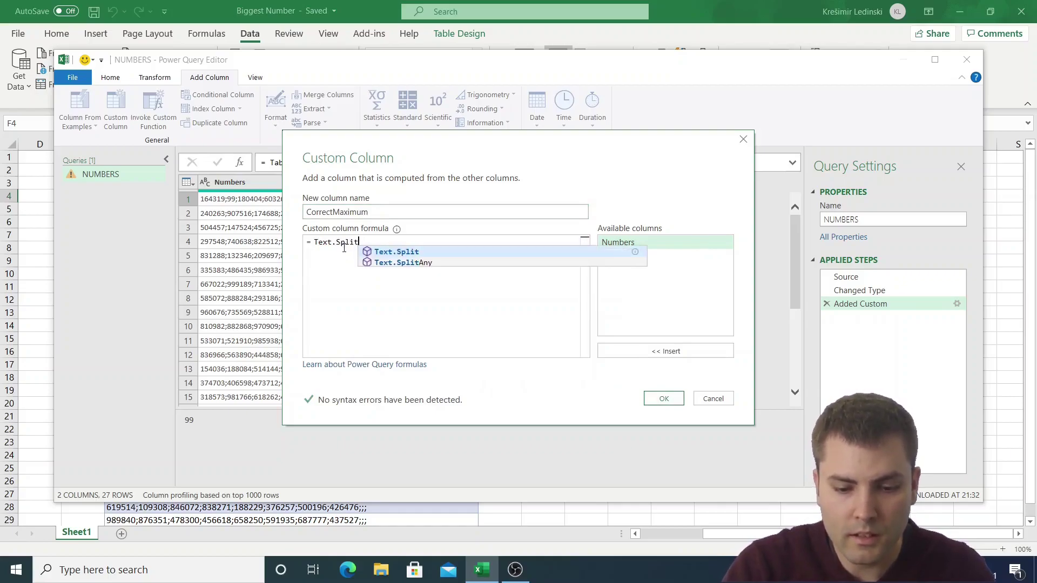
{"action": "double_click", "coordinate": [619, 244]}
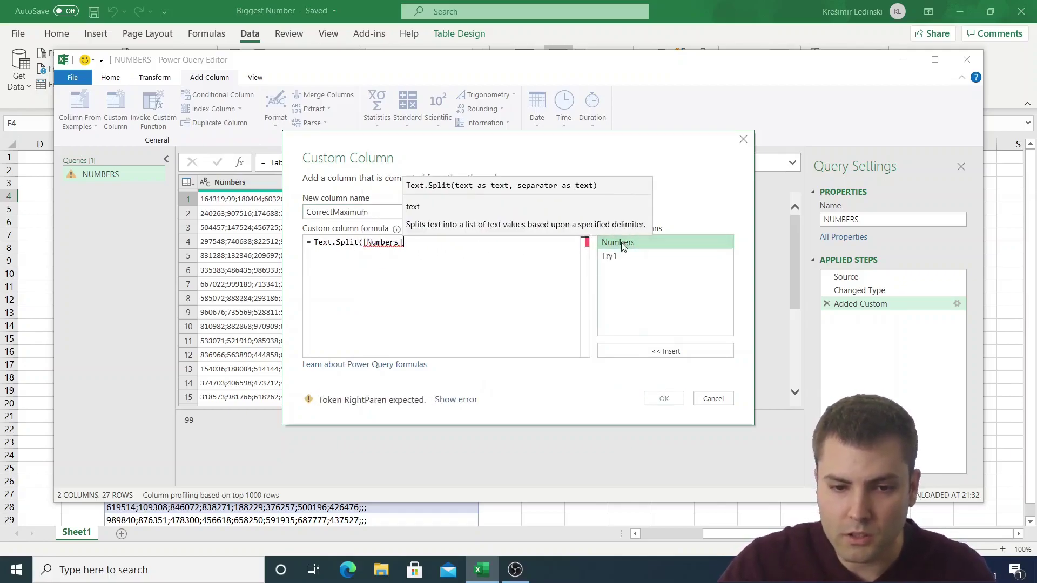
{"action": "type", "text": ",\";"}
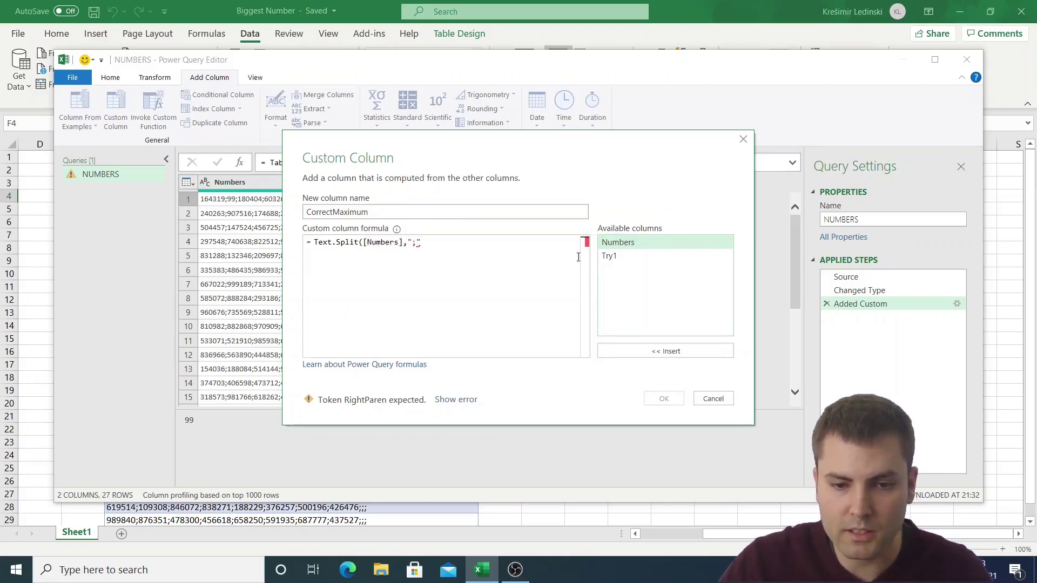
{"action": "type", "text": "\")"}
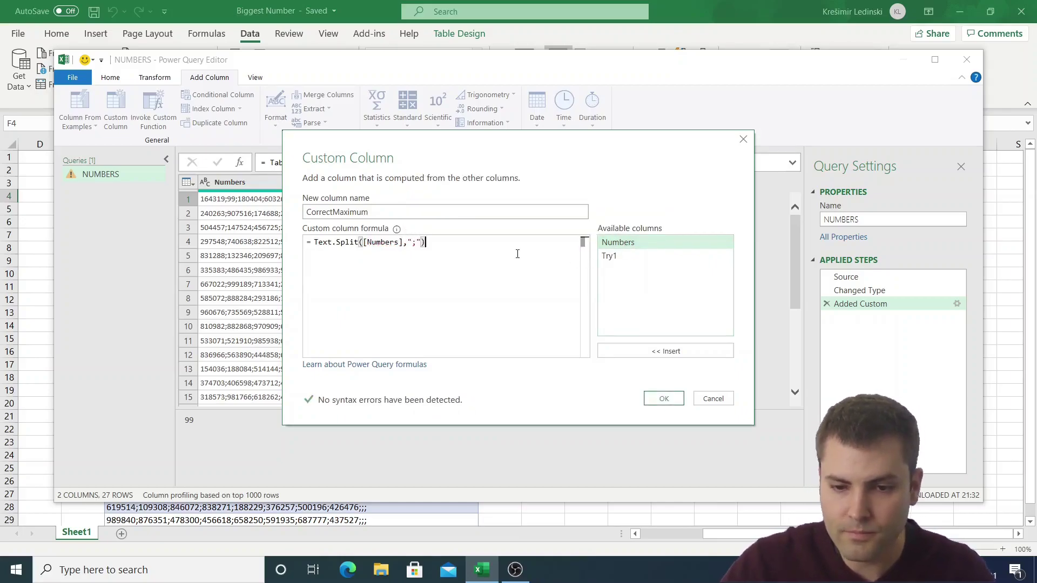
{"action": "left_click", "coordinate": [653, 399]}
{"action": "left_click", "coordinate": [596, 204]}
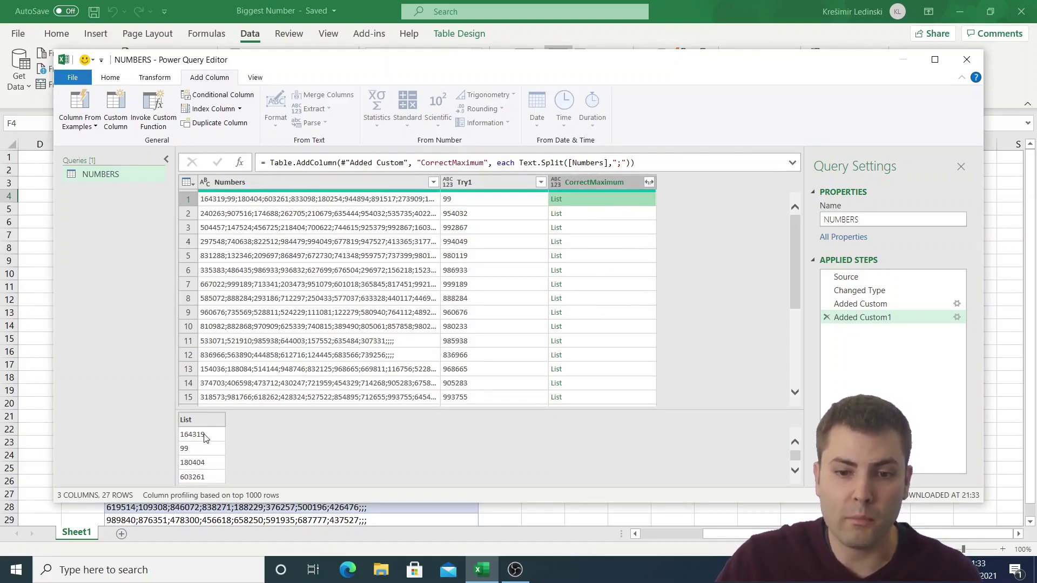
Start wrapping the CorrectMaximum column's Text.Split expression in List.Transform, with a comma ready for the transform argument.
{"action": "left_click", "coordinate": [519, 163]}
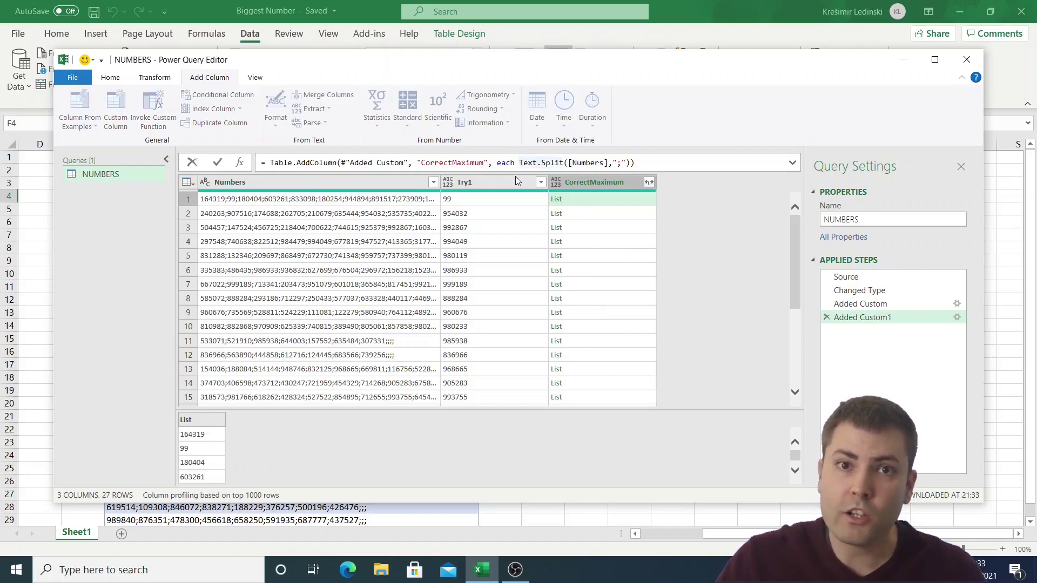
{"action": "type", "text": "List."}
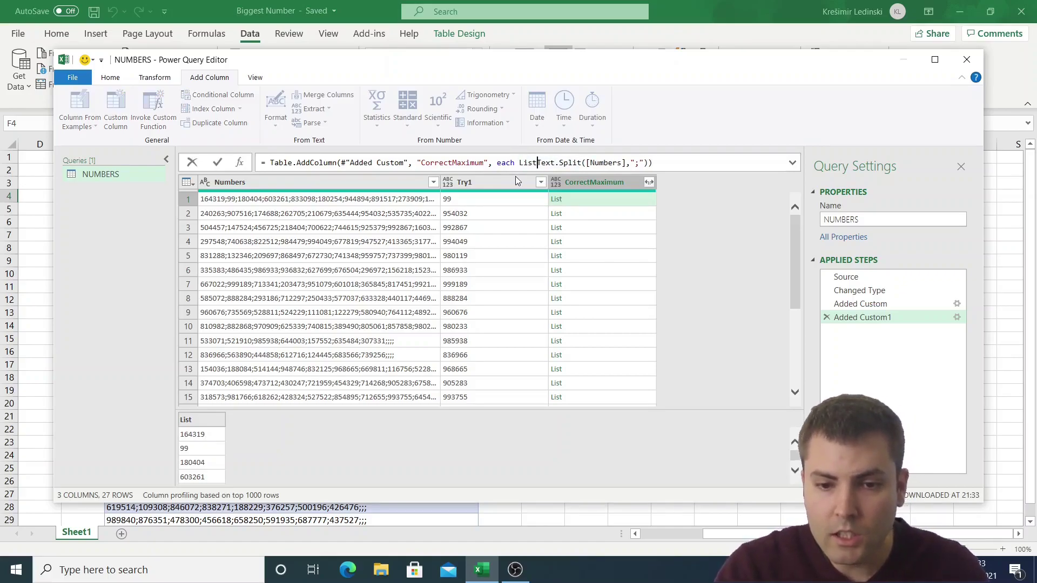
{"action": "type", "text": "Transform"}
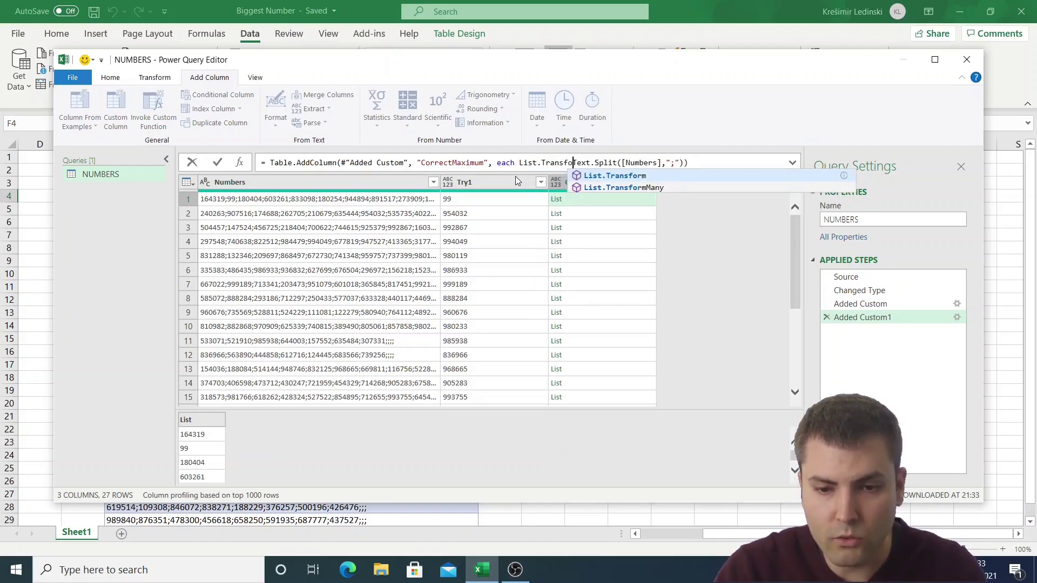
{"action": "type", "text": "("}
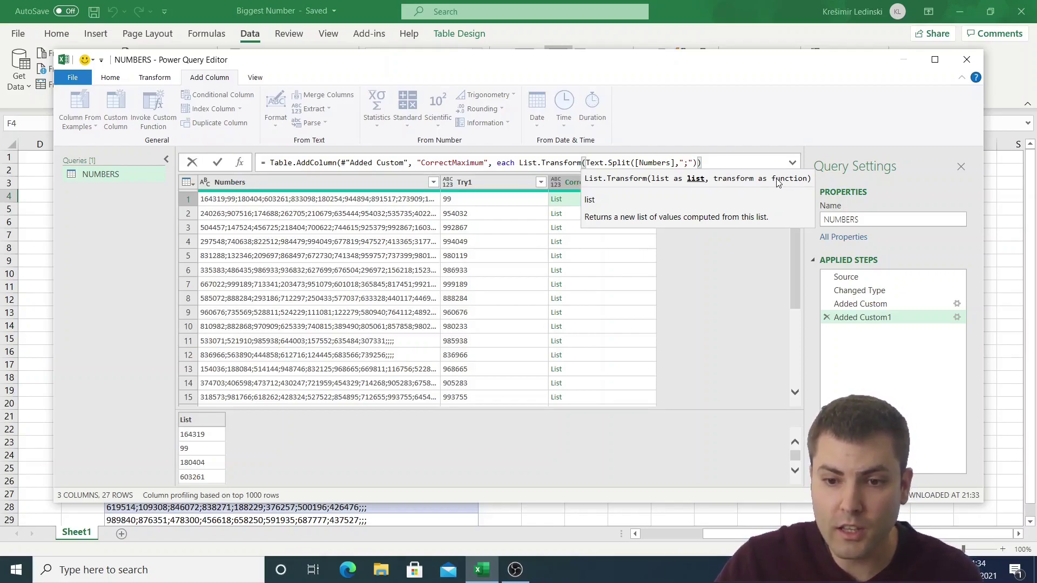
{"action": "left_click", "coordinate": [720, 163]}
{"action": "key", "text": "BackSpace"}
{"action": "type", "text": ","}
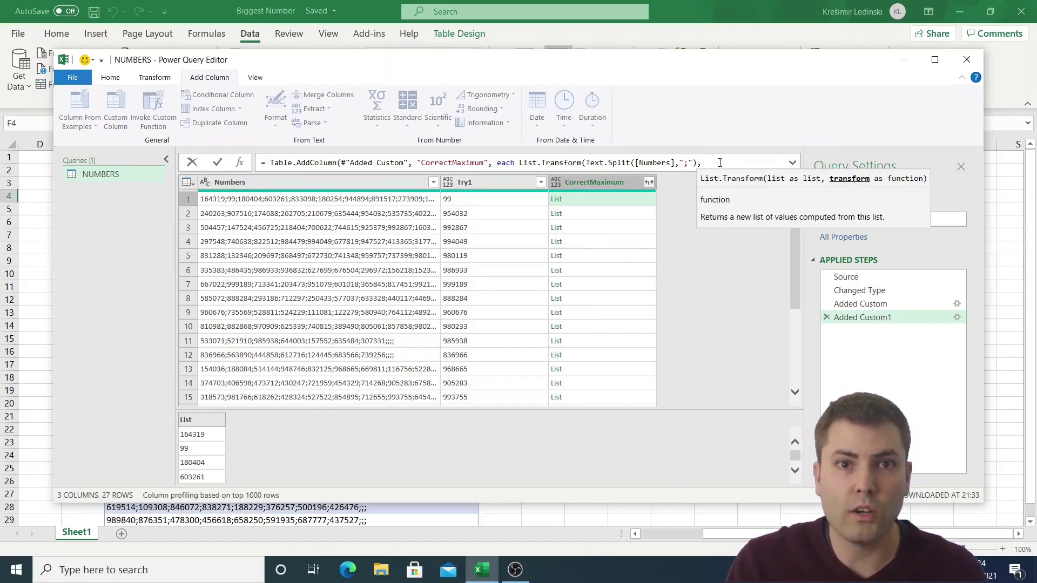
Begin the List.Transform function argument as (InputText)=> in the CorrectMaximum formula.
{"action": "type", "text": "()"}
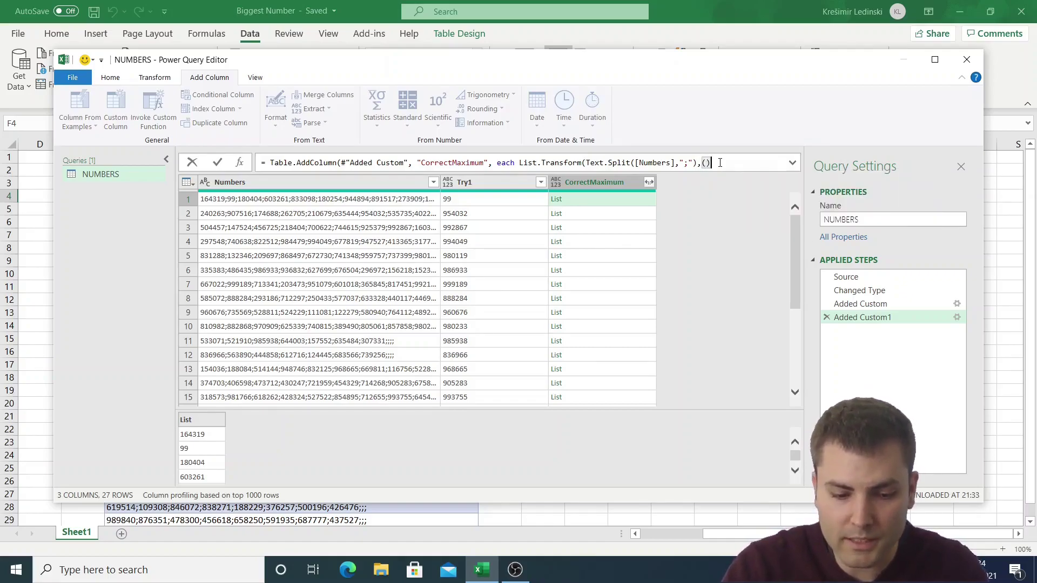
{"action": "type", "text": "=>"}
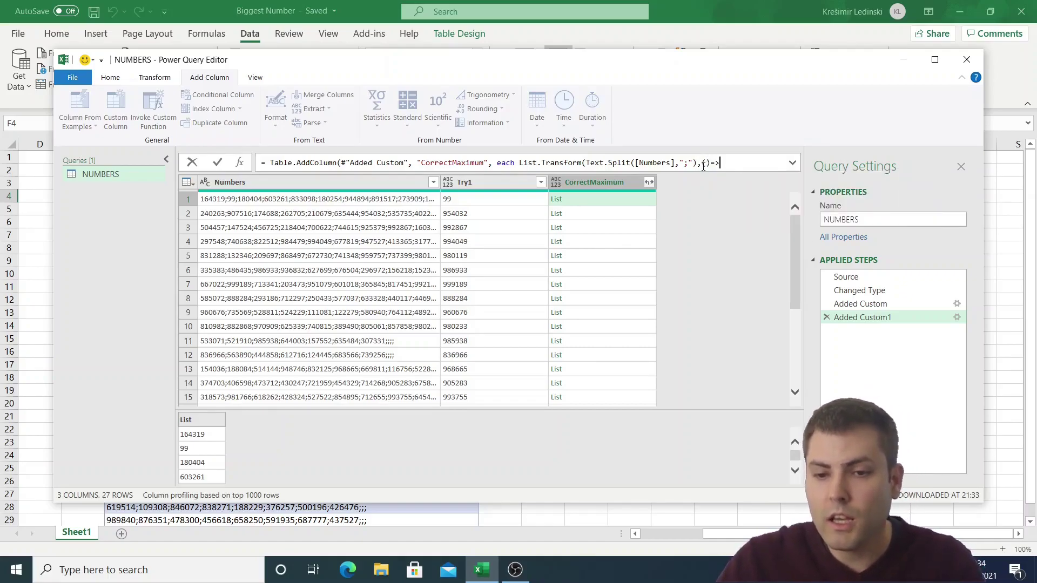
{"action": "left_click", "coordinate": [706, 162]}
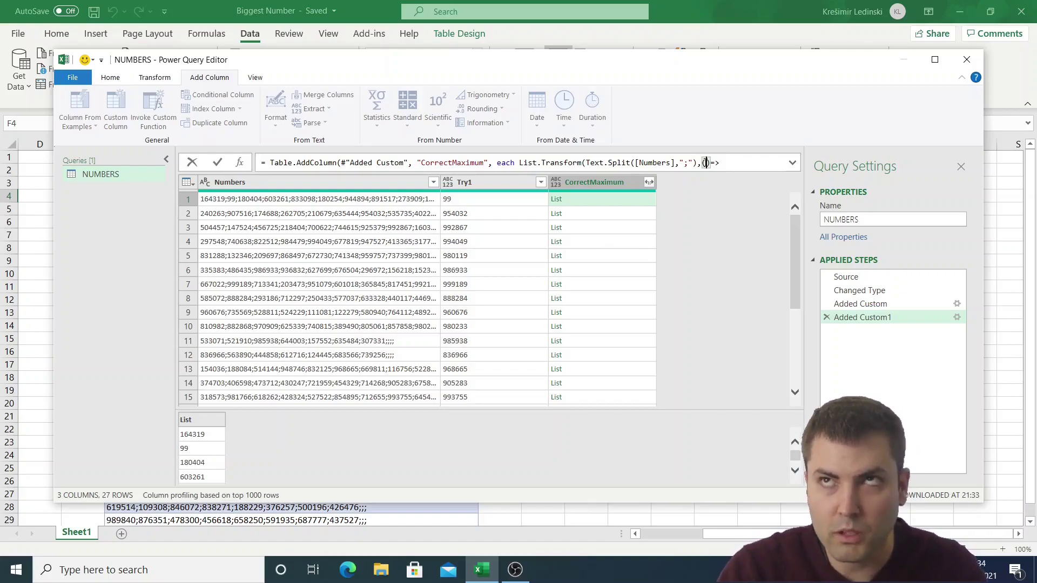
{"action": "type", "text": "InputTe"}
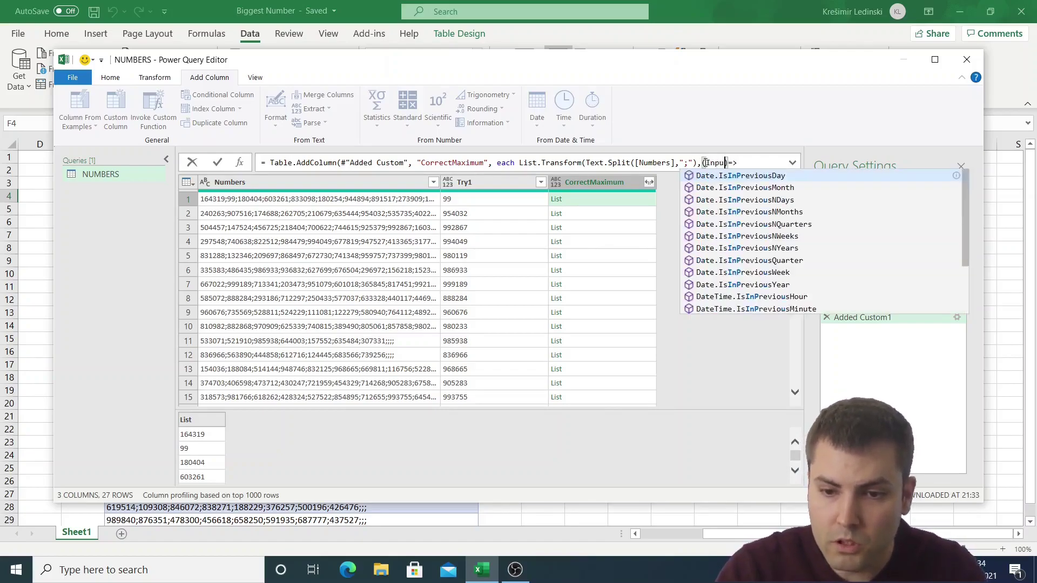
{"action": "type", "text": "xt"}
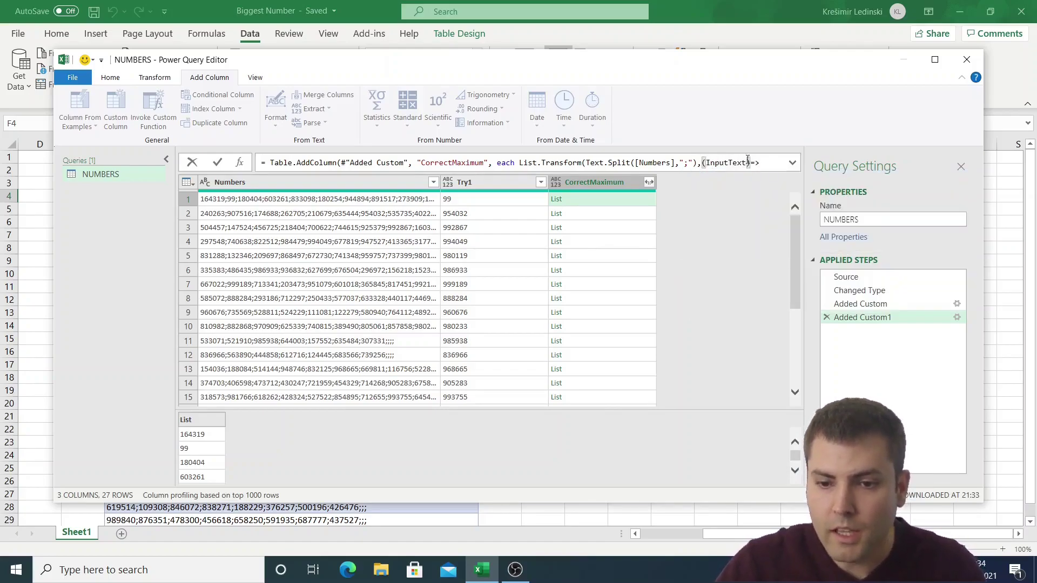
Make the (InputText) function convert each list item with Number.FromText(InputText).
{"action": "left_click", "coordinate": [772, 165]}
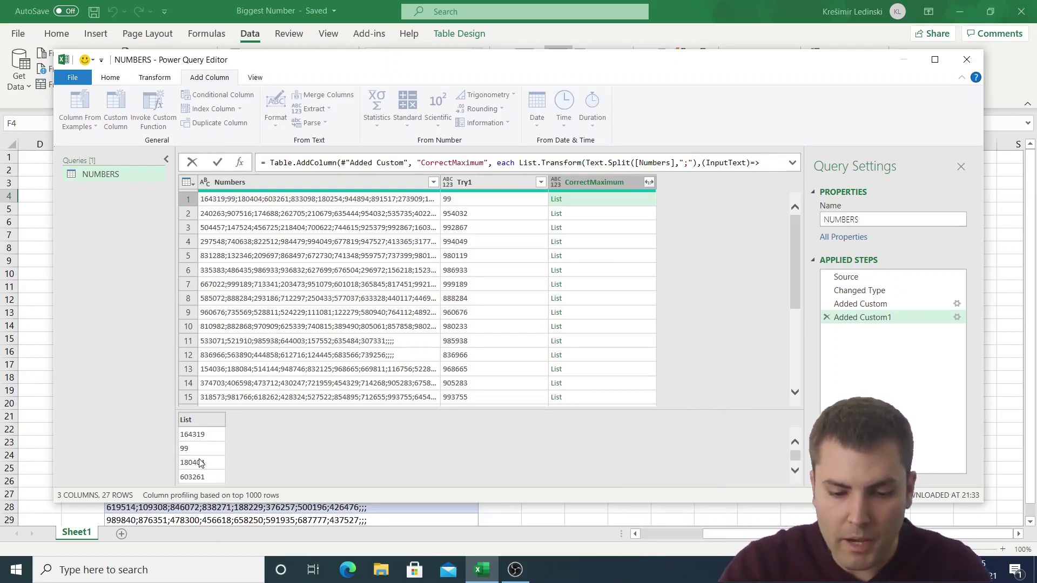
{"action": "type", "text": "Numbb"}
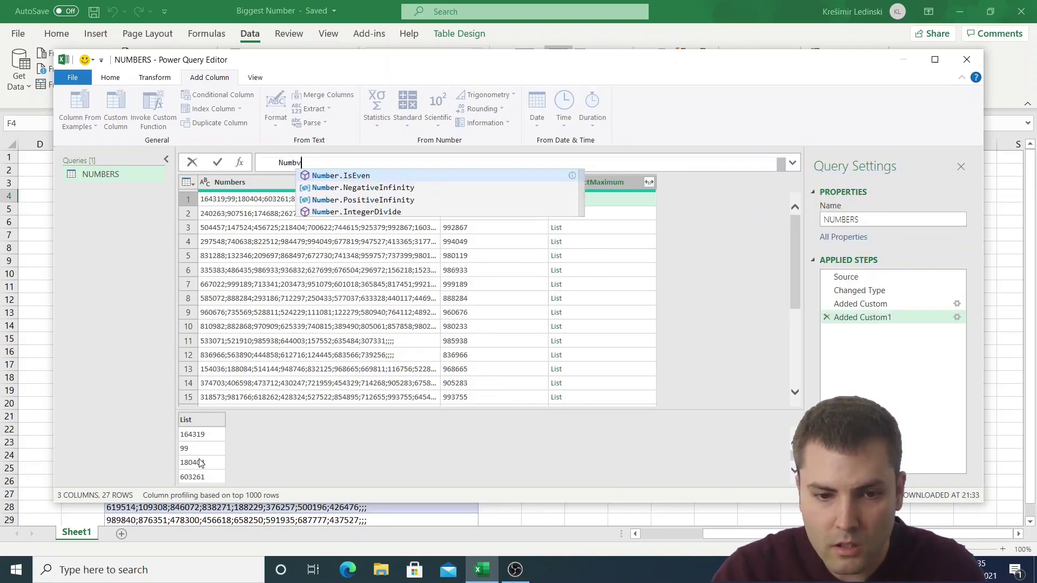
{"action": "key", "text": "BackSpace"}
{"action": "type", "text": "er"}
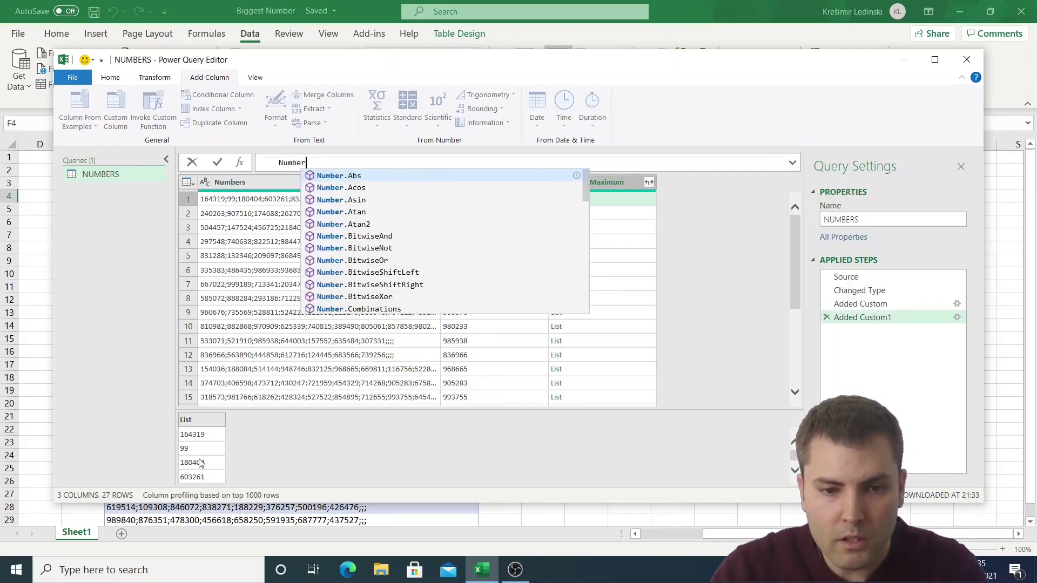
{"action": "type", "text": ".T"}
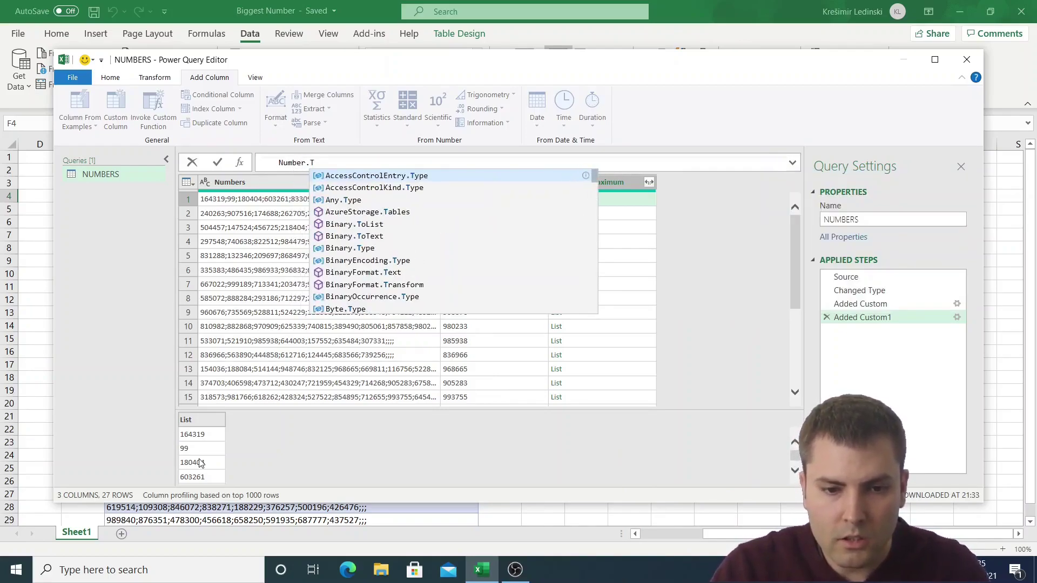
{"action": "key", "text": "BackSpace"}
{"action": "type", "text": "Fro"}
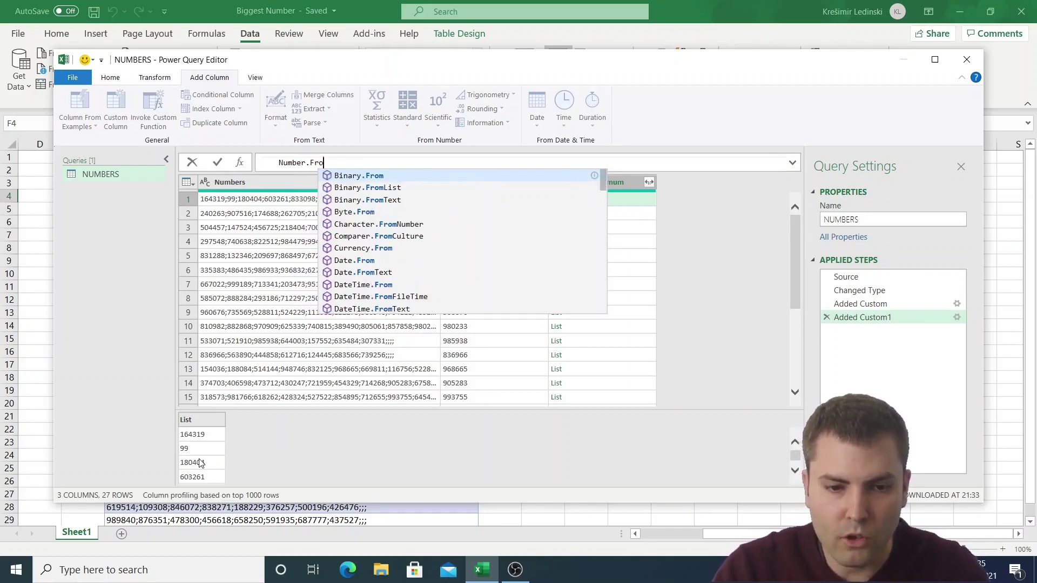
{"action": "type", "text": "mText("}
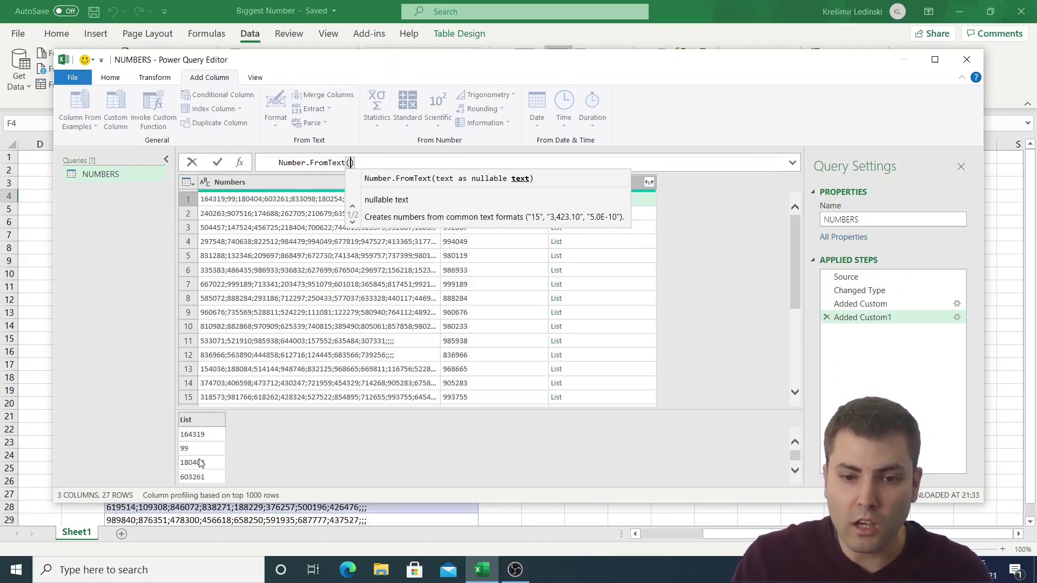
{"action": "type", "text": "InputText"}
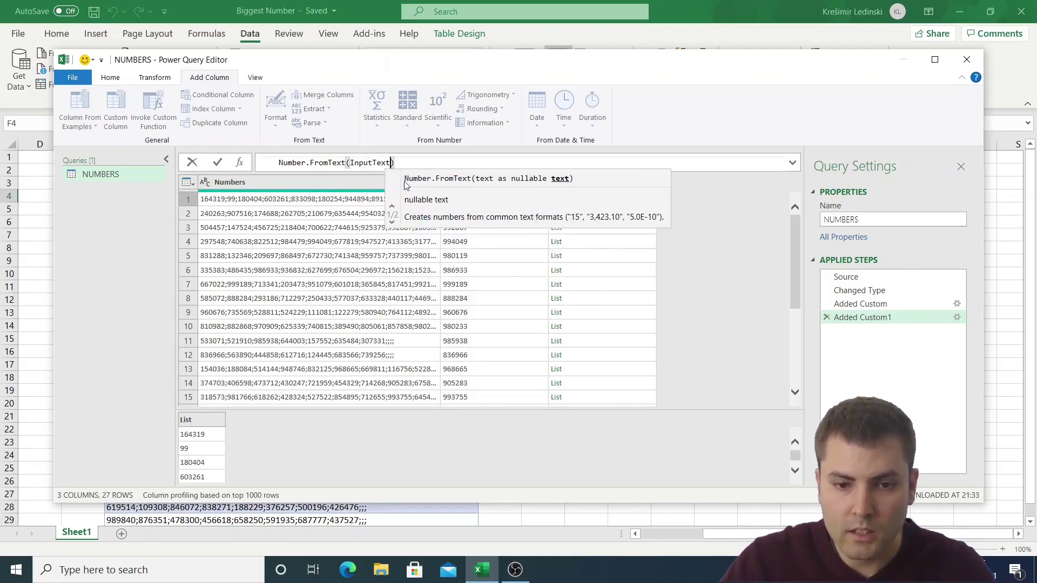
Close the List.Transform and Table.AddColumn parentheses, apply the formula, and preview the first row's CorrectMaximum list.
{"action": "left_click", "coordinate": [426, 163]}
{"action": "type", "text": ")"}
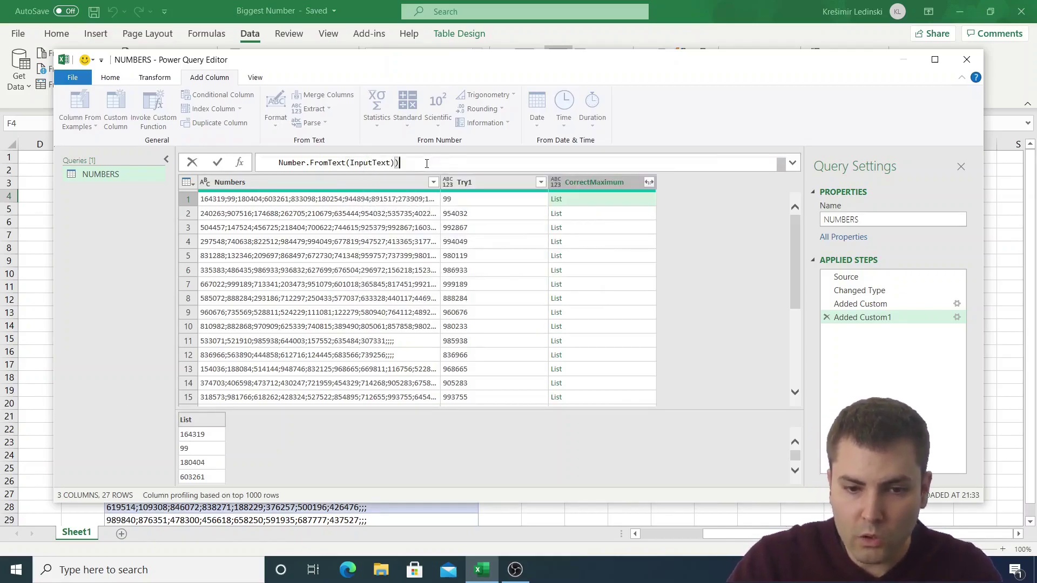
{"action": "left_click", "coordinate": [793, 163]}
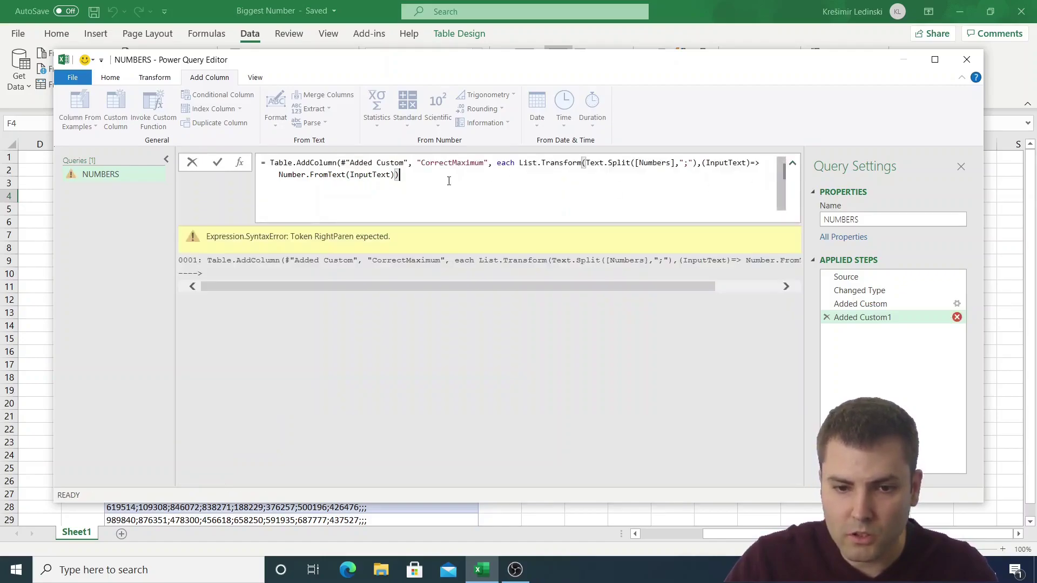
{"action": "type", "text": ")"}
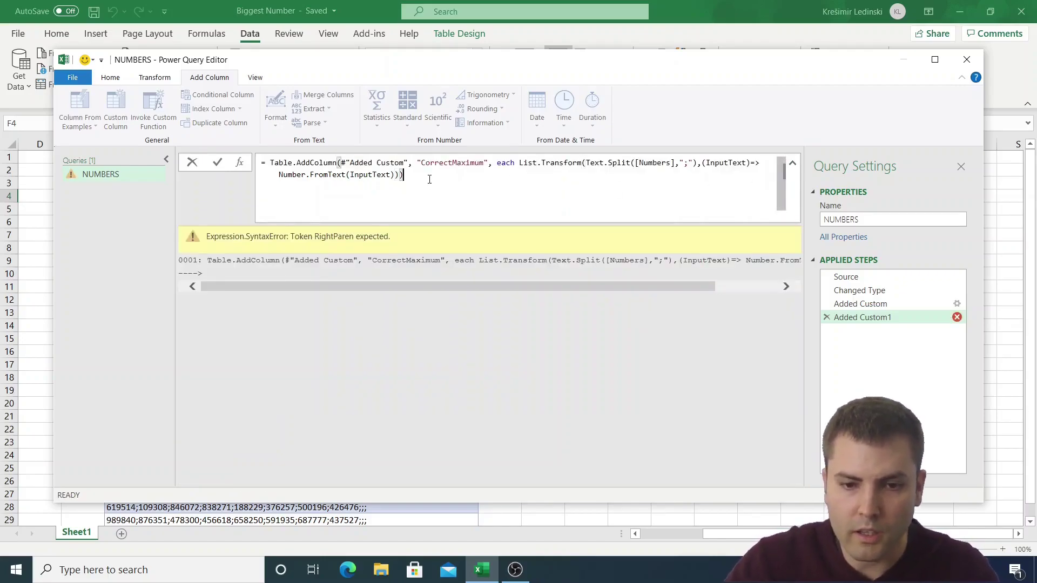
{"action": "key", "text": "Return"}
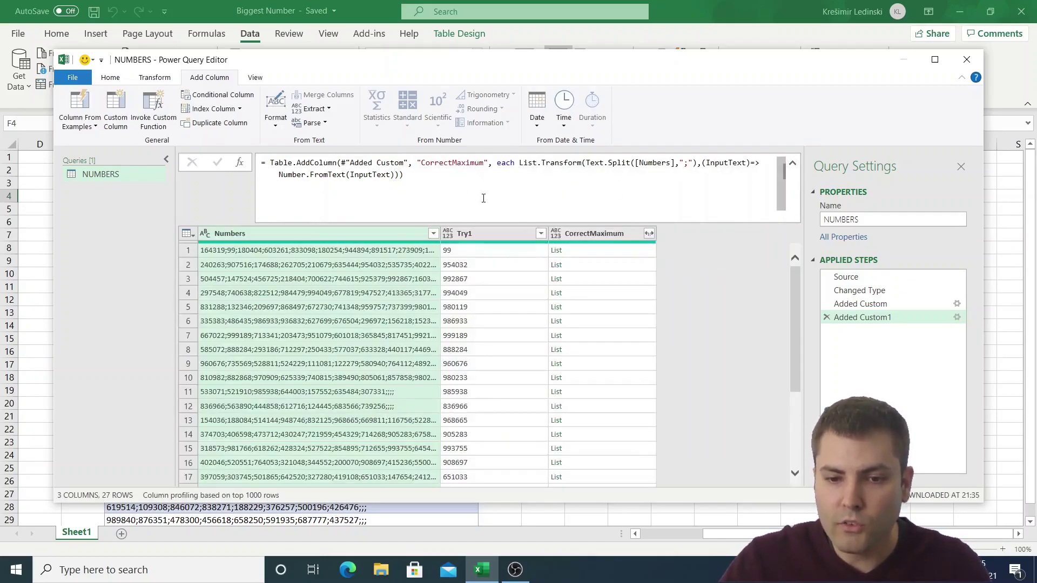
{"action": "left_click", "coordinate": [594, 252]}
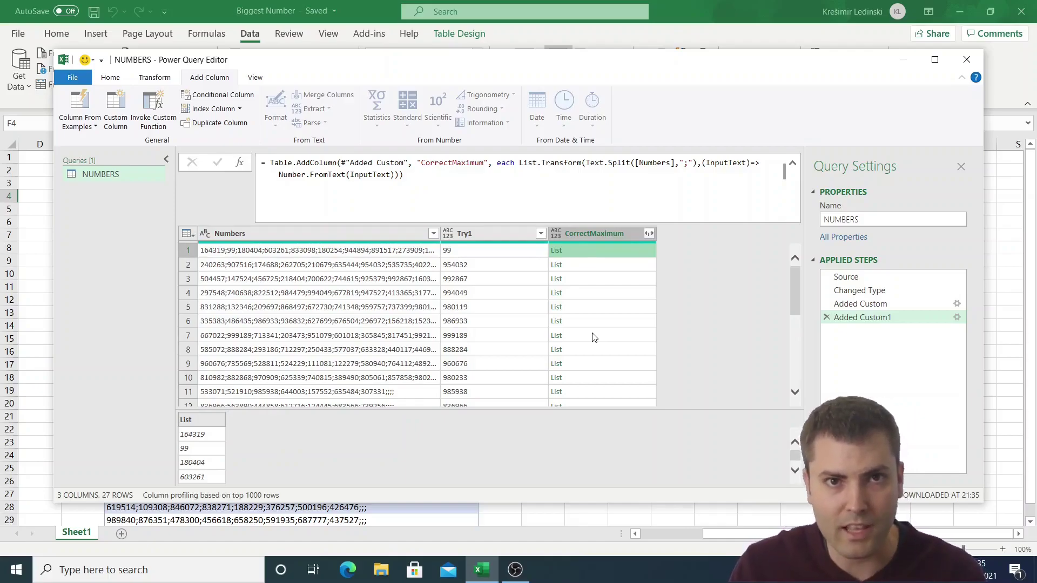
Wrap the CorrectMaximum formula's List.Transform expression in List.Max, apply it, and check several rows of the column.
{"action": "left_click", "coordinate": [520, 162]}
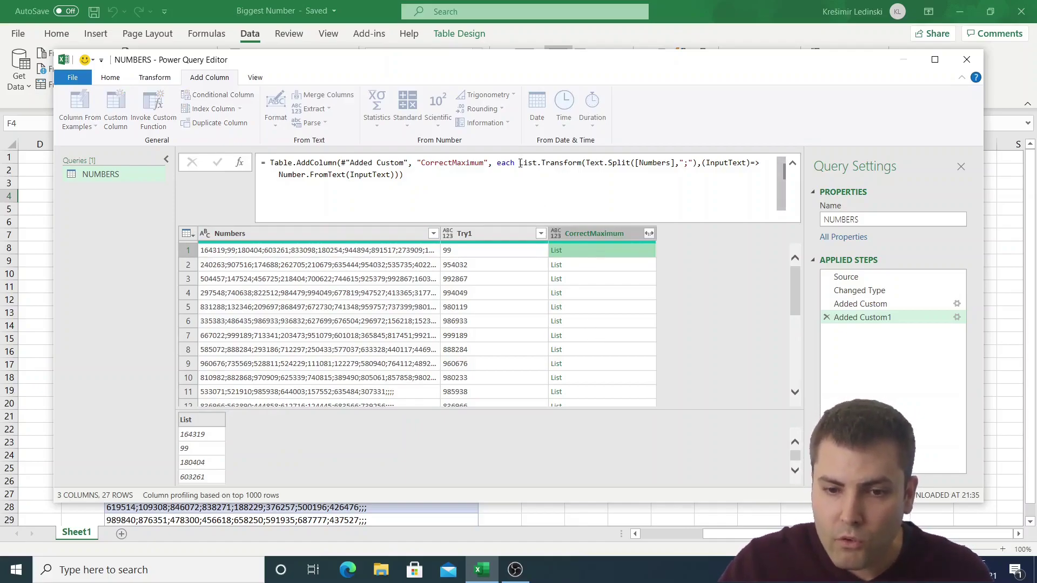
{"action": "type", "text": "Lis"}
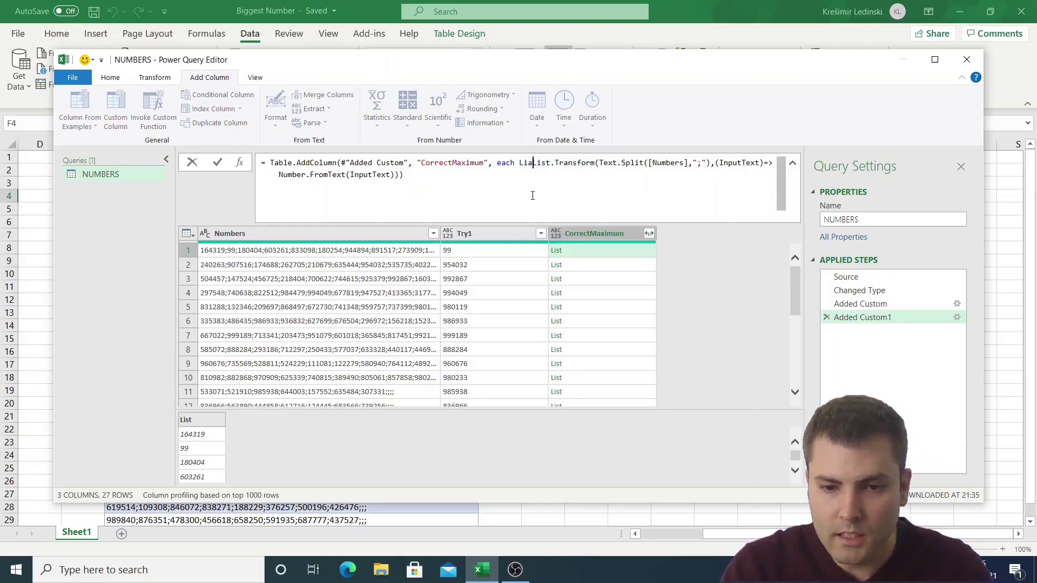
{"action": "type", "text": "t.Max("}
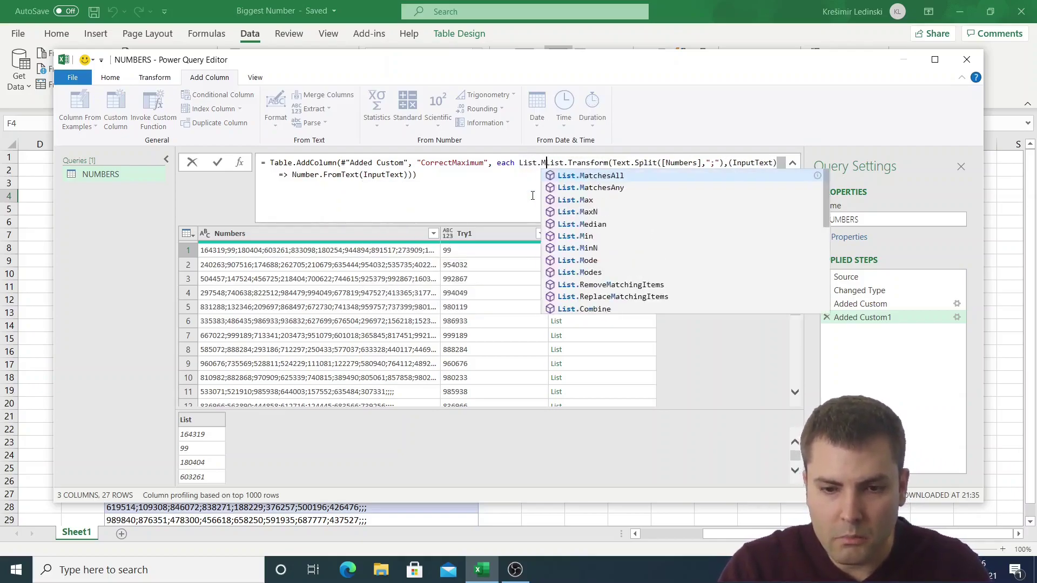
{"action": "left_click", "coordinate": [484, 178]}
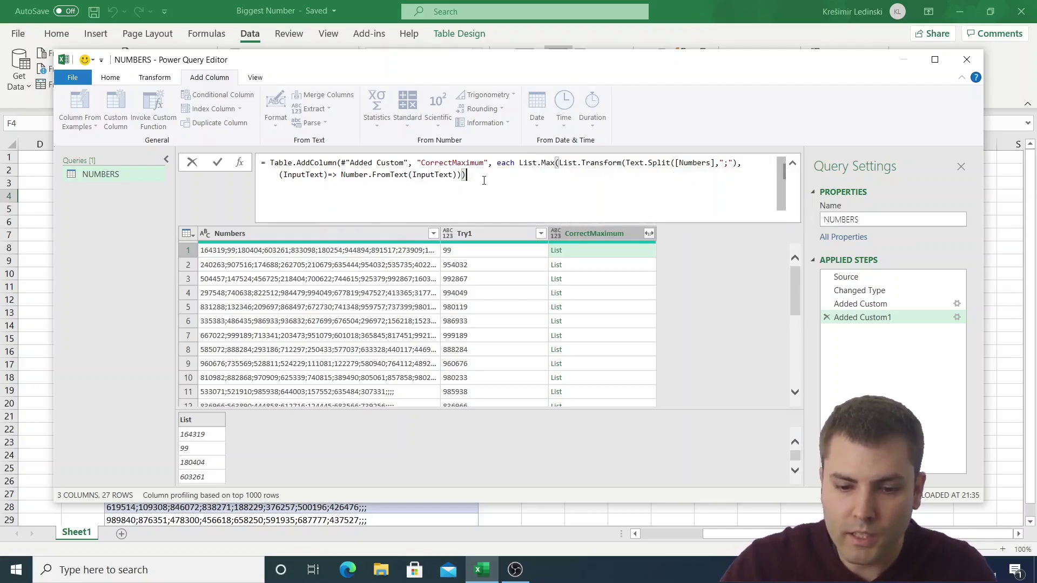
{"action": "type", "text": ")"}
{"action": "key", "text": "Return"}
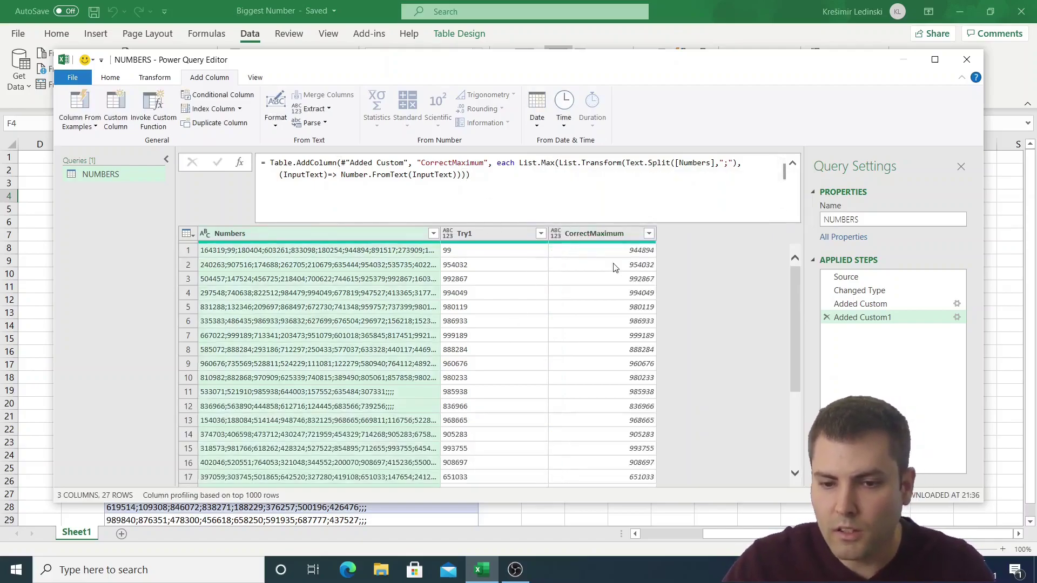
{"action": "left_click", "coordinate": [615, 276]}
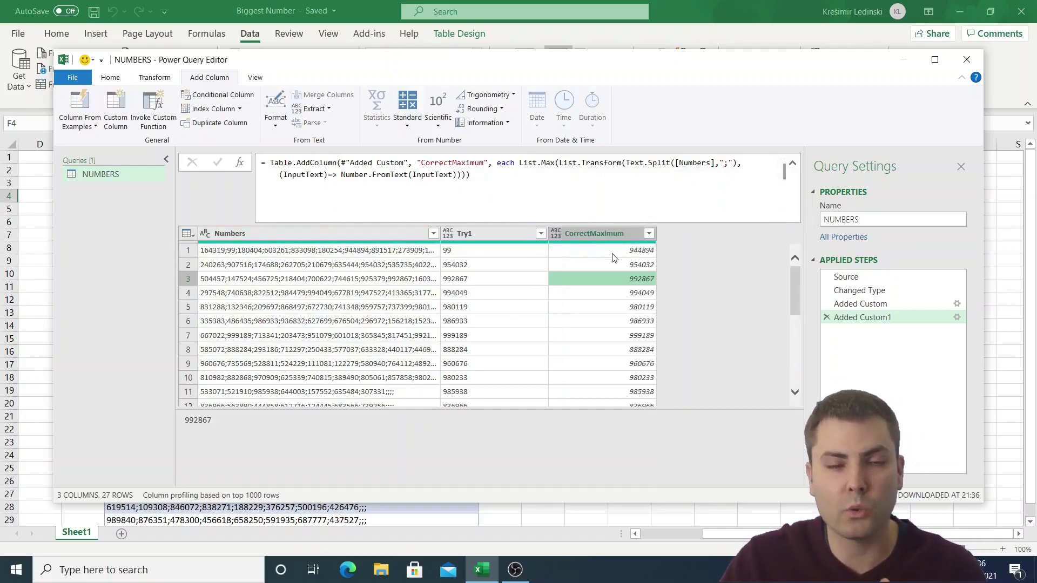
{"action": "left_click", "coordinate": [612, 254]}
{"action": "left_click", "coordinate": [614, 307]}
{"action": "left_click", "coordinate": [613, 265]}
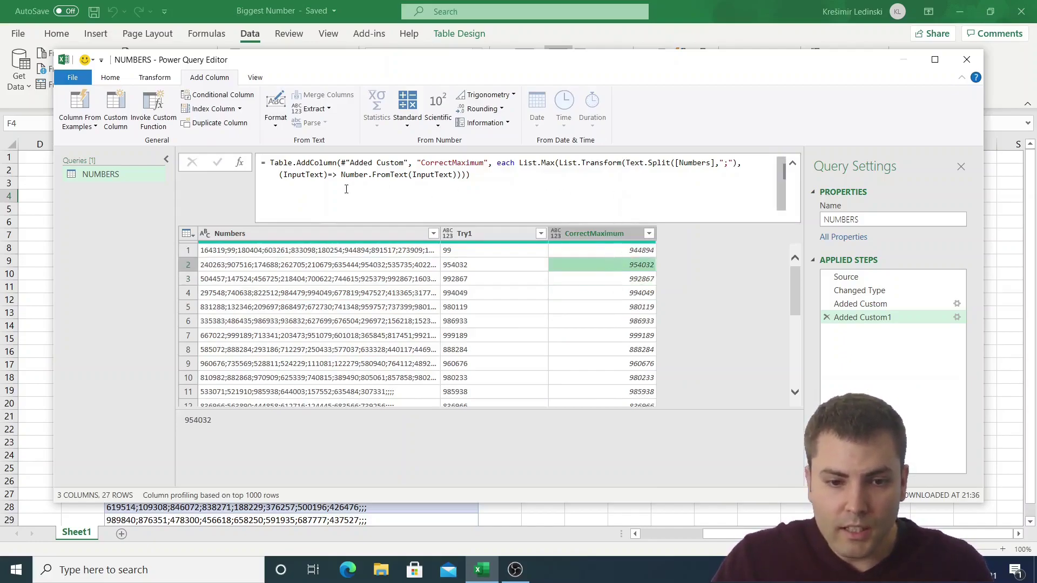
Replace the (InputText)=> function declaration in the List.Transform argument with the keyword each.
{"action": "left_click_drag", "start_coordinate": [279, 174], "coordinate": [336, 174]}
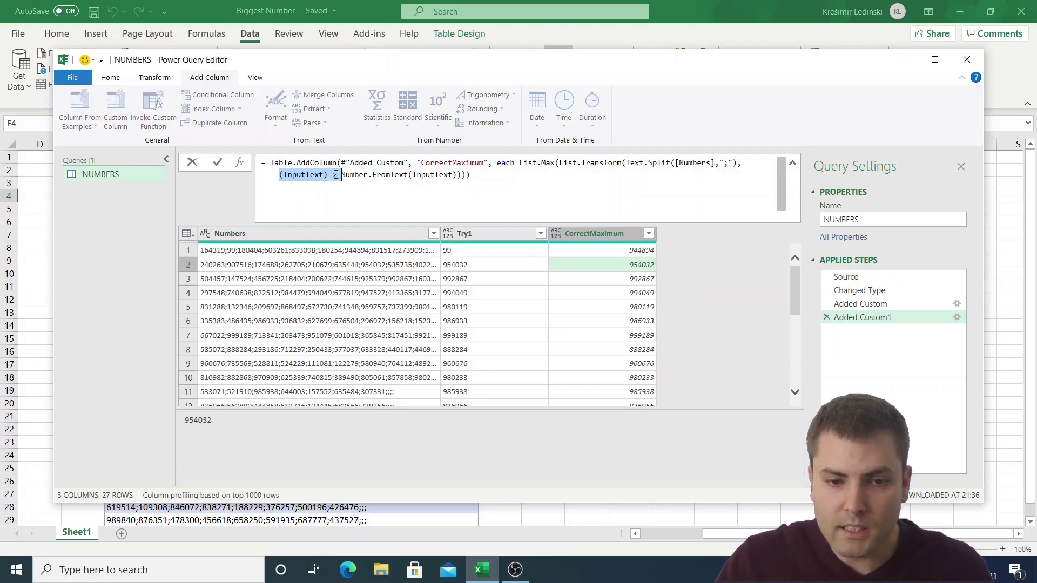
{"action": "double_click", "coordinate": [428, 174]}
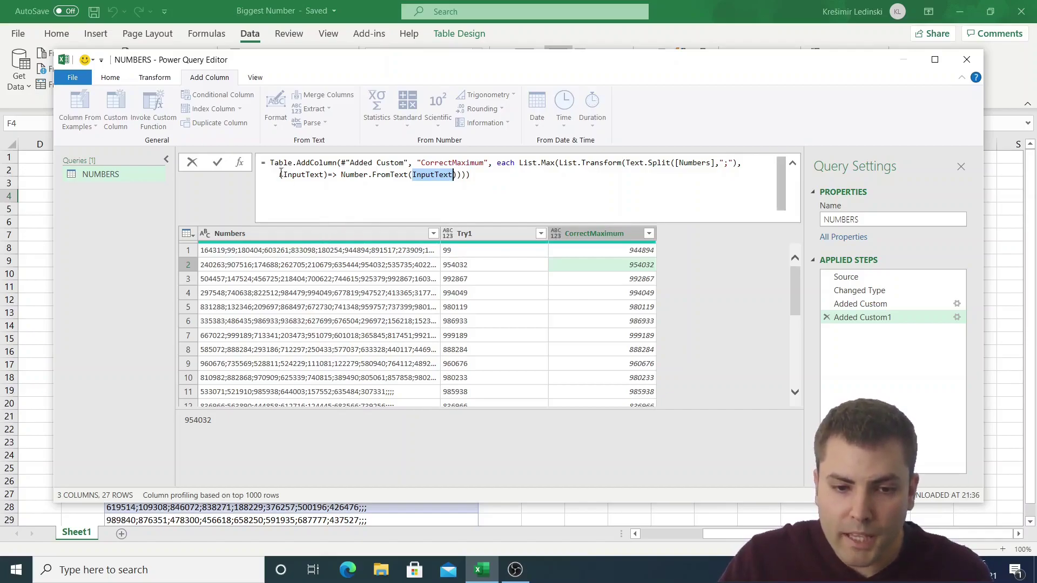
{"action": "left_click_drag", "start_coordinate": [281, 174], "coordinate": [329, 174]}
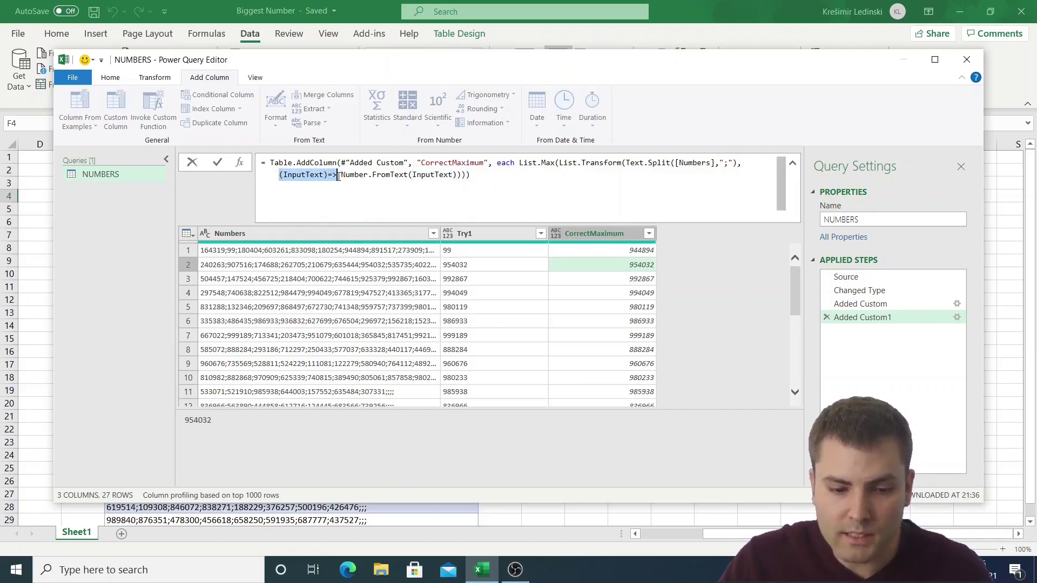
{"action": "type", "text": "each"}
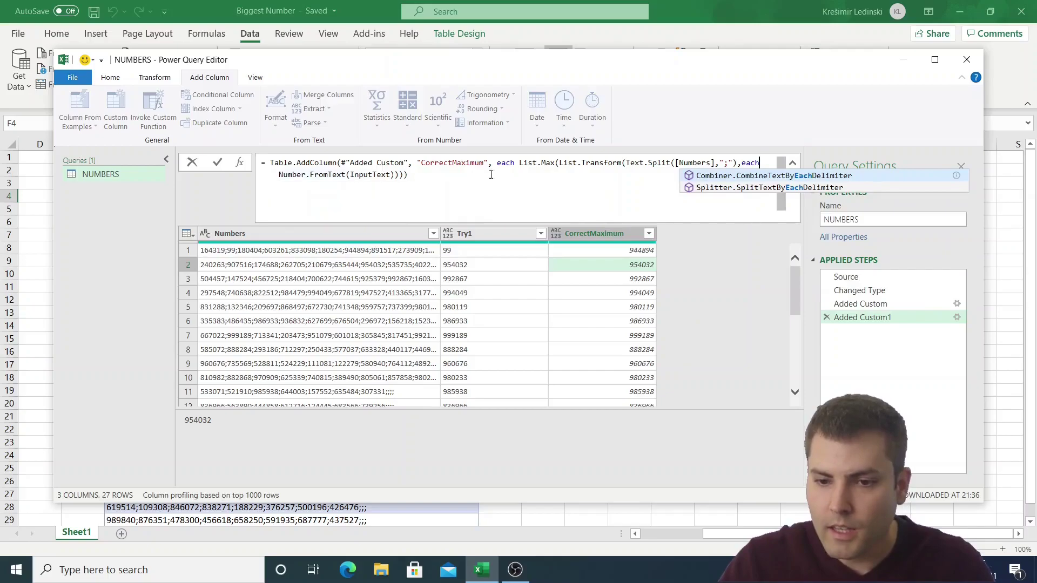
Replace the InputText argument inside Number.FromText with an underscore, apply the formula, and check the first CorrectMaximum value.
{"action": "left_click", "coordinate": [410, 175]}
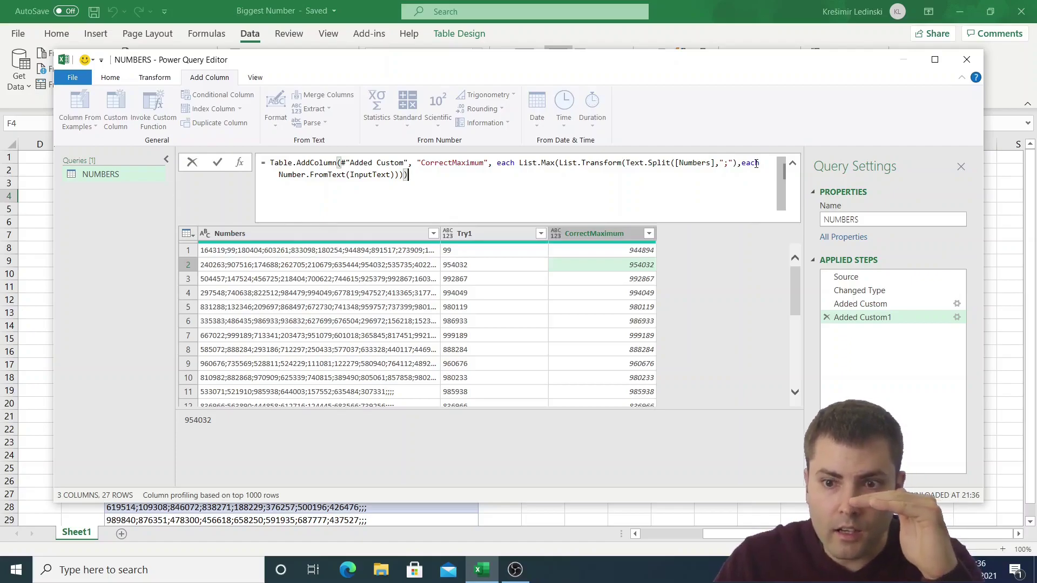
{"action": "double_click", "coordinate": [386, 175]}
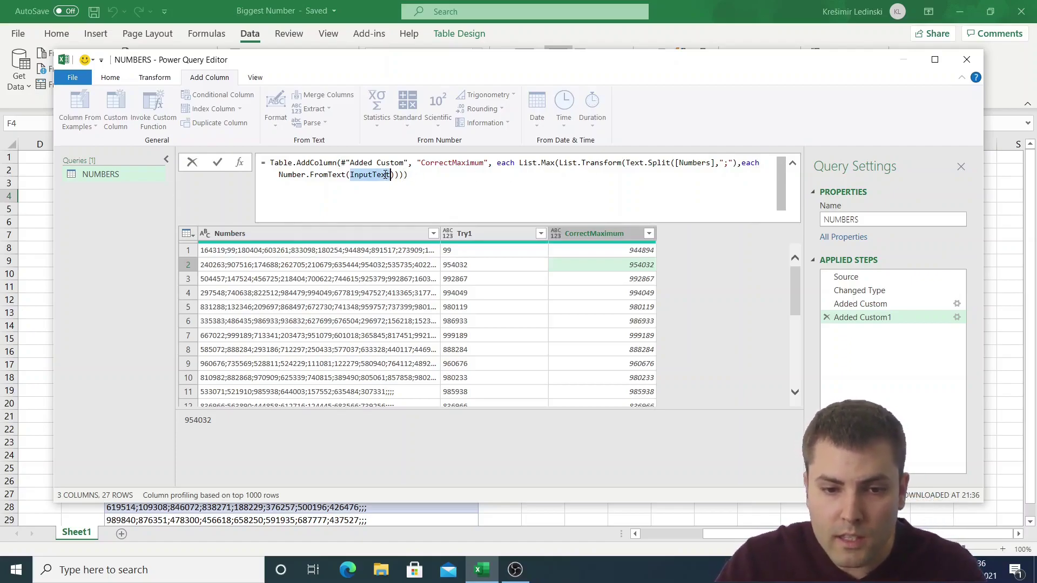
{"action": "type", "text": "_"}
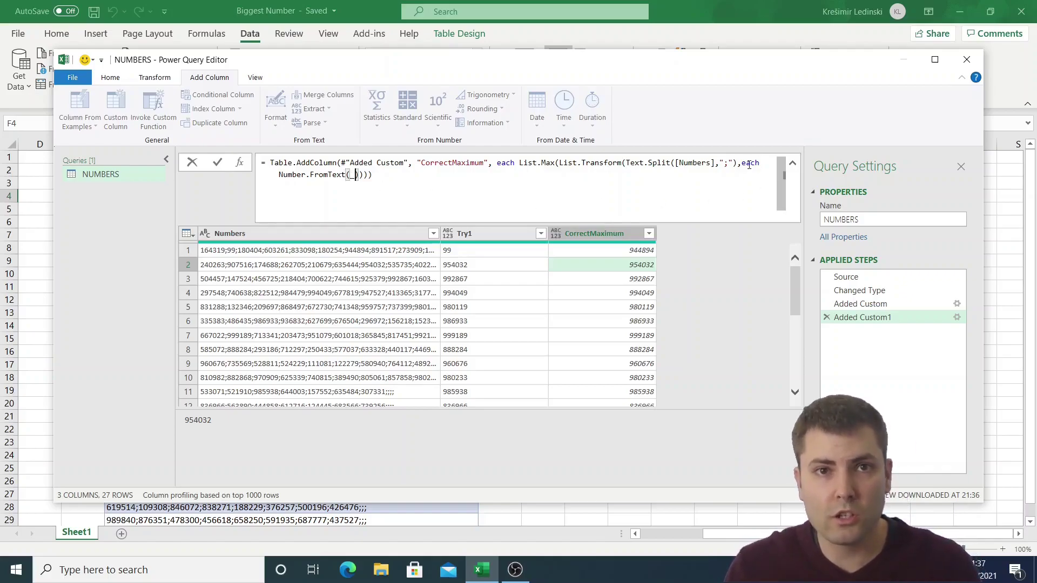
{"action": "left_click", "coordinate": [319, 171]}
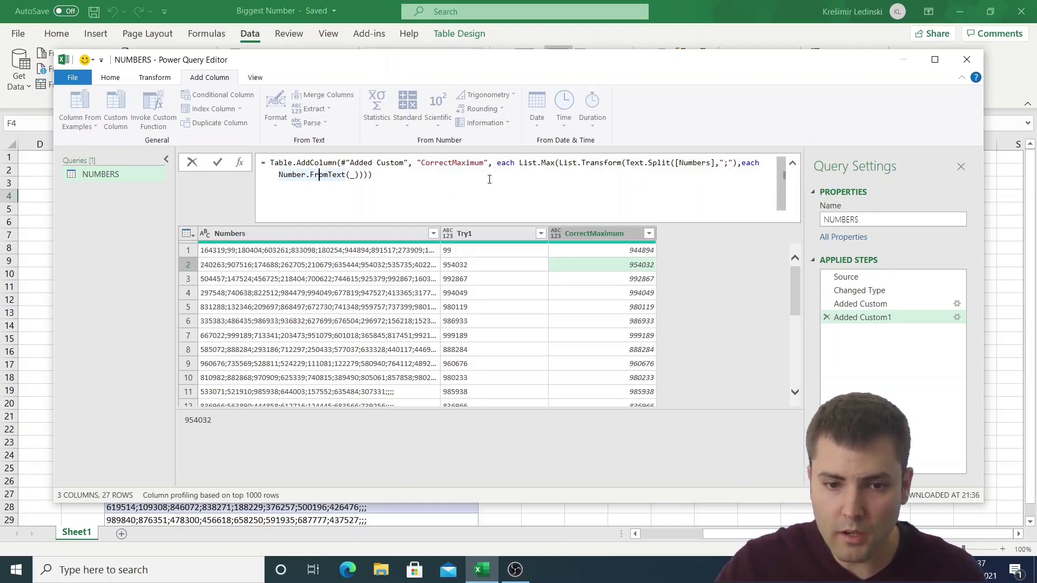
{"action": "key", "text": "Return"}
{"action": "left_click", "coordinate": [608, 251]}
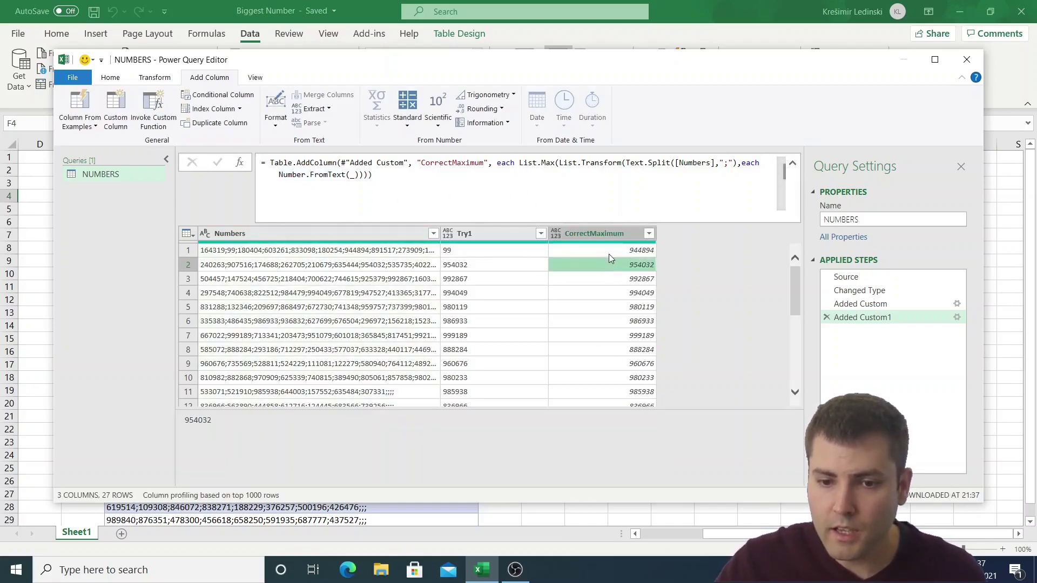